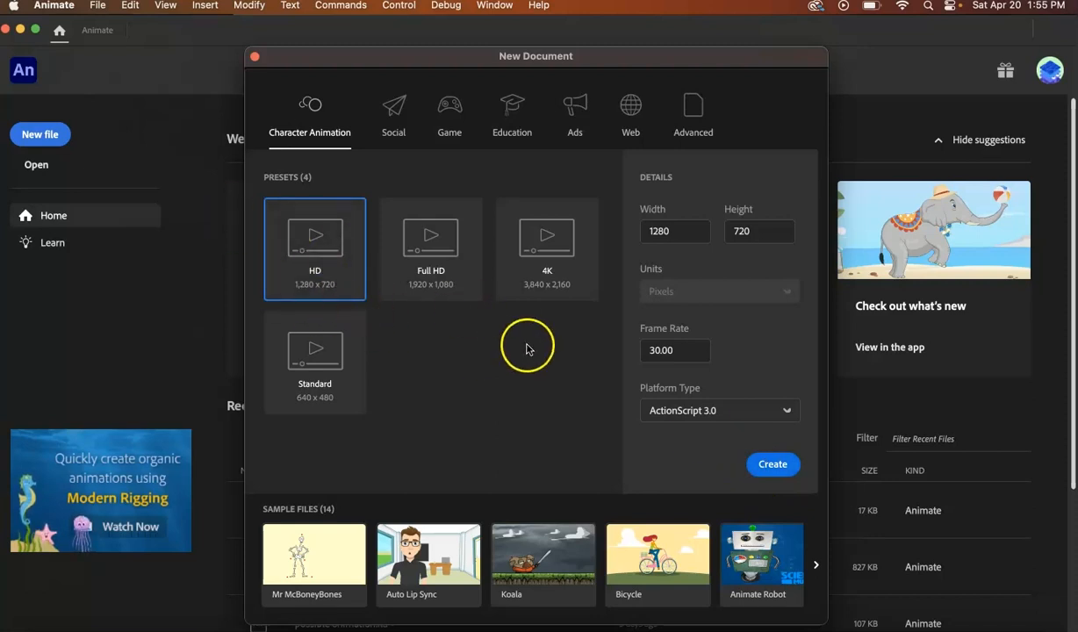
# - Create an HD 1280 x 720 ActionScript 3.0 document at 30 fps and set the stage magnification to 60%
pyautogui.click(772, 463)
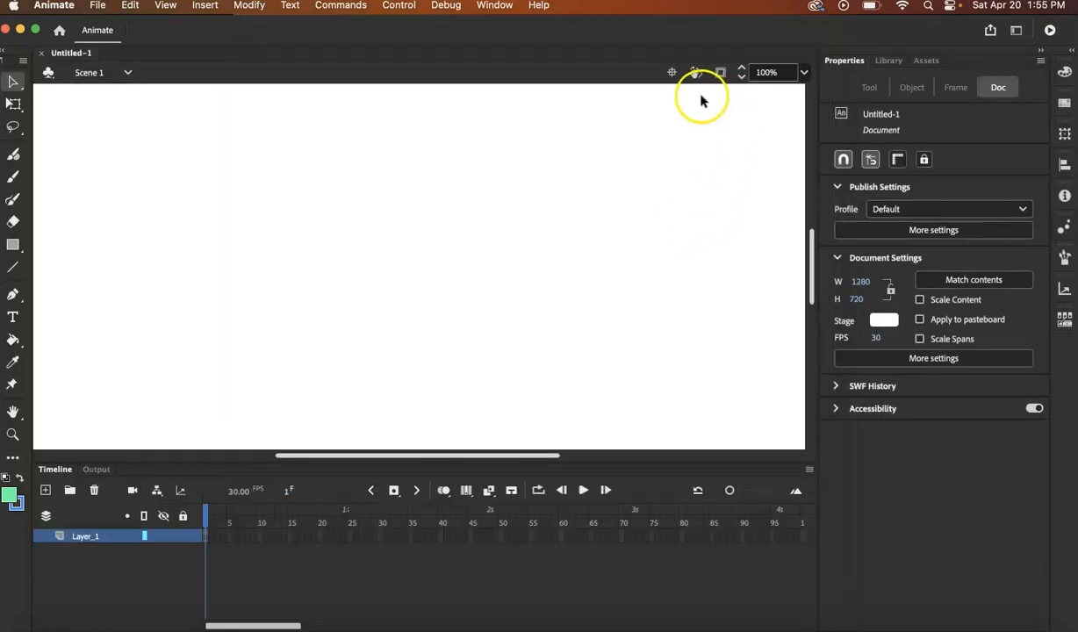
pyautogui.click(804, 74)
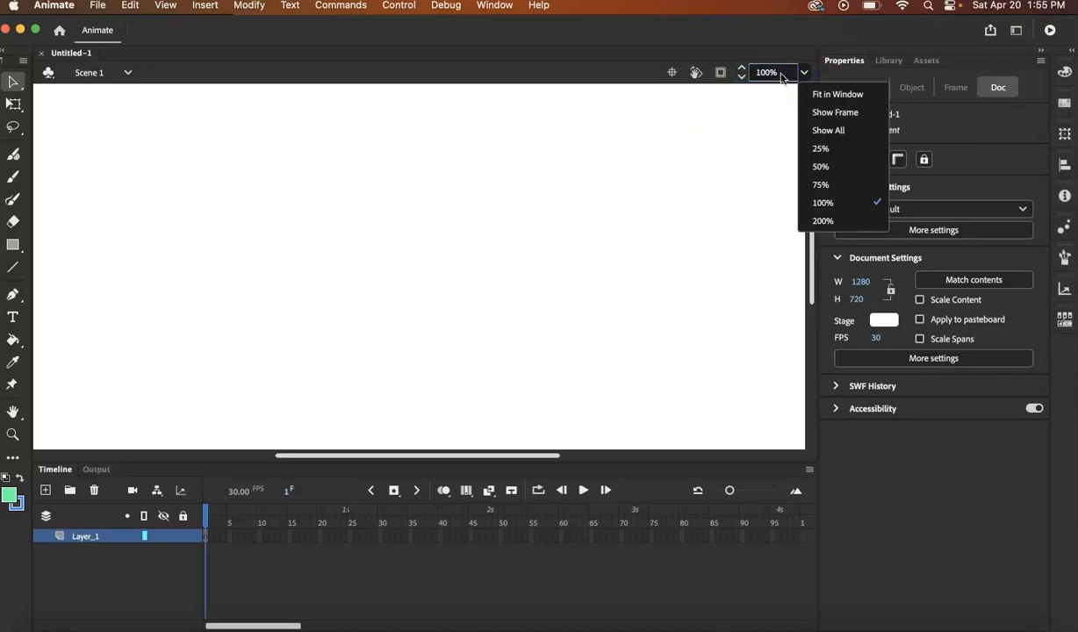
pyautogui.click(777, 72)
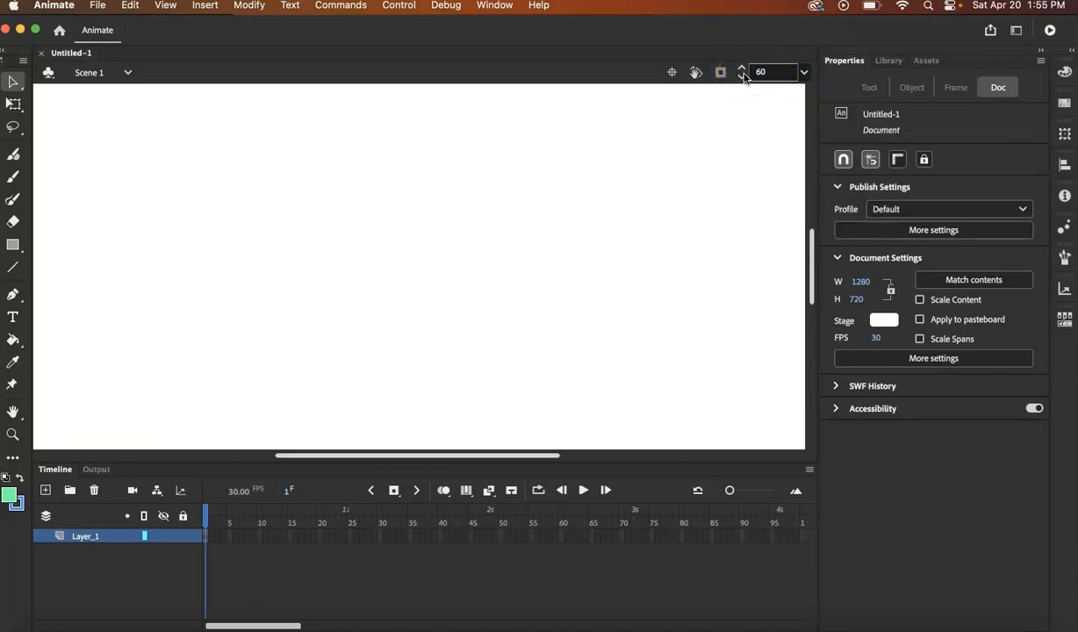
pyautogui.press('Return')
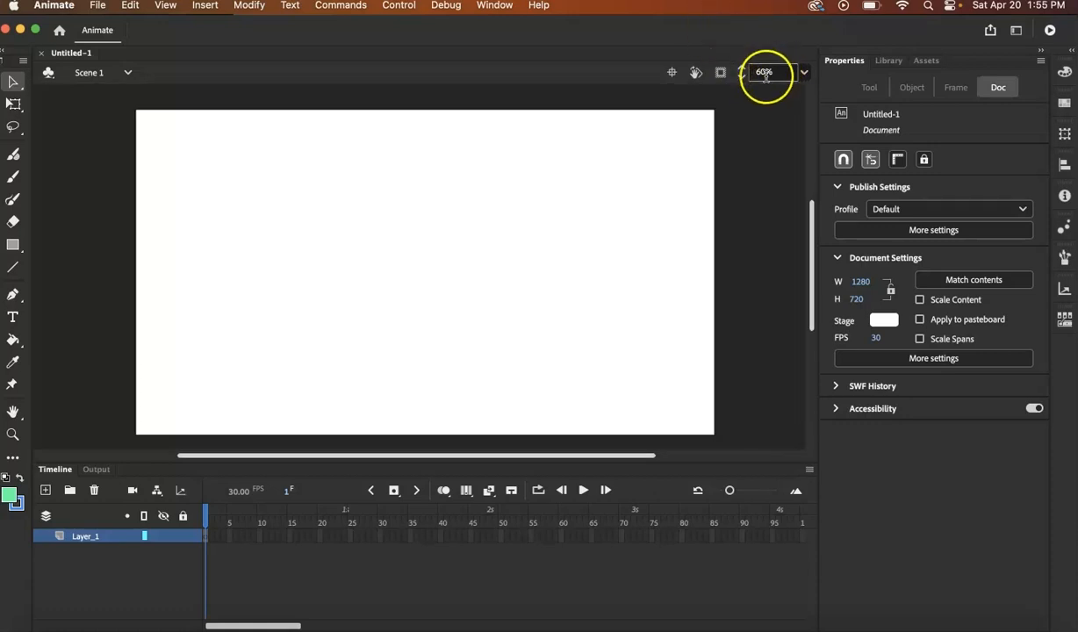
pyautogui.click(804, 74)
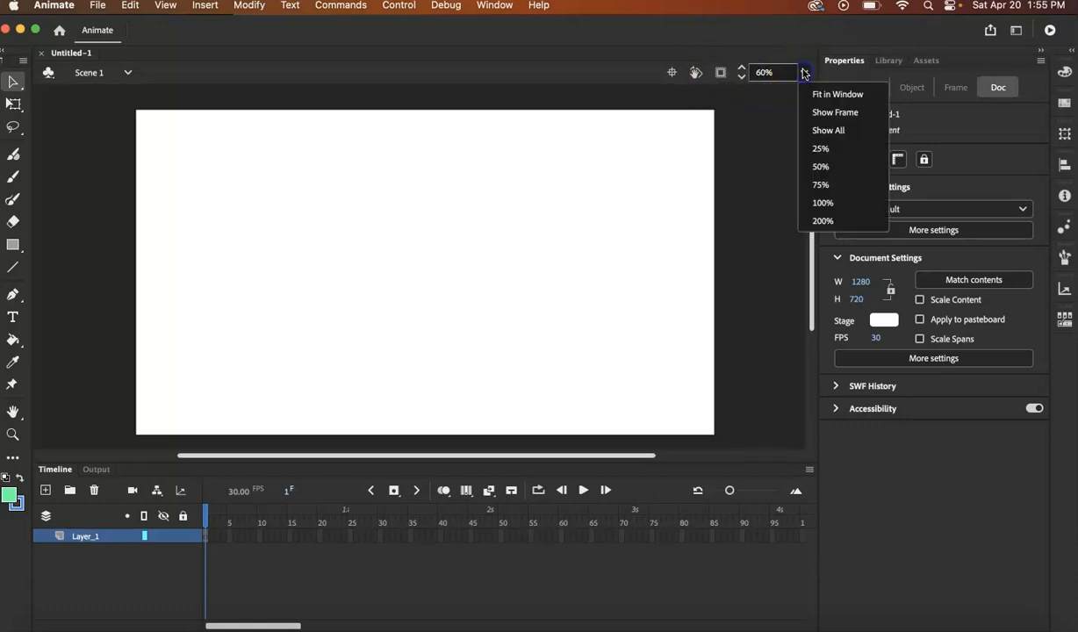
pyautogui.click(805, 75)
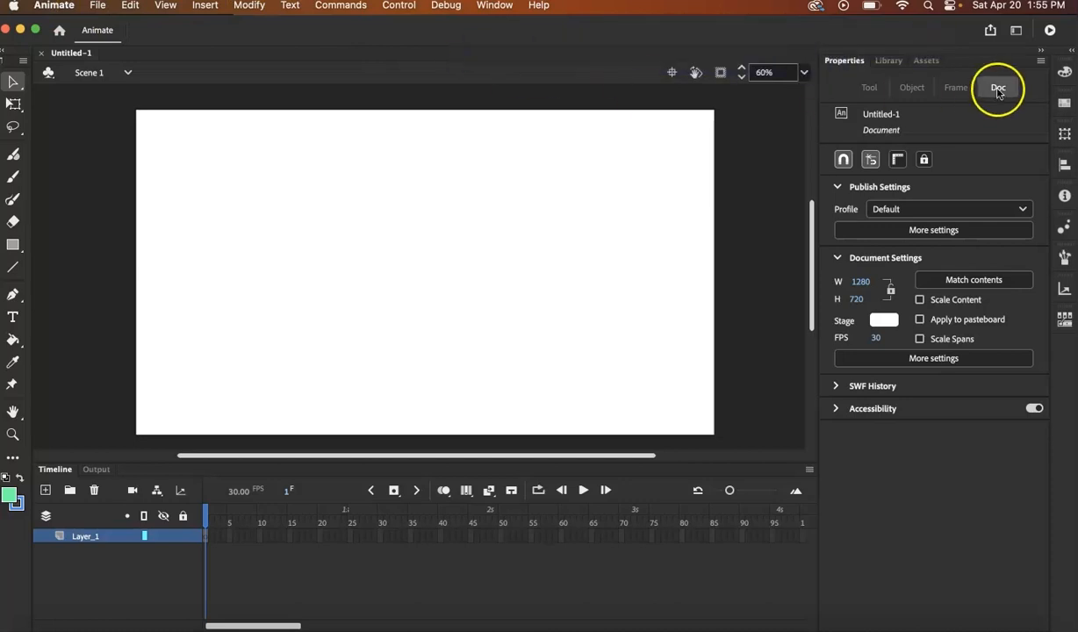
# - Check the available workspaces, keeping Essentials, and switch the program settings to Expert Preferences
pyautogui.click(1016, 31)
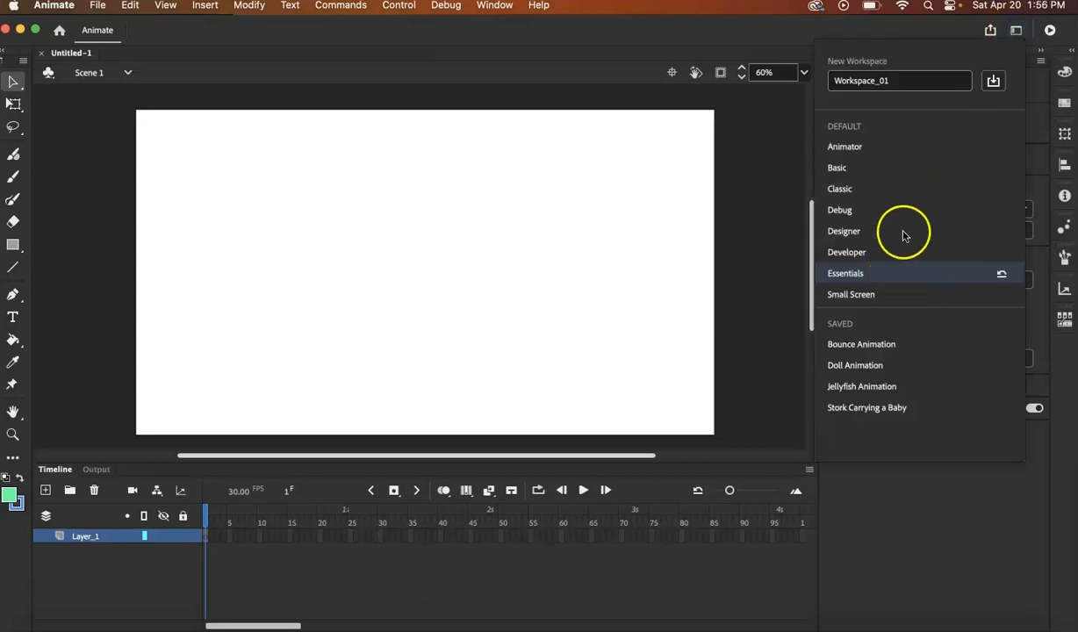
pyautogui.click(988, 29)
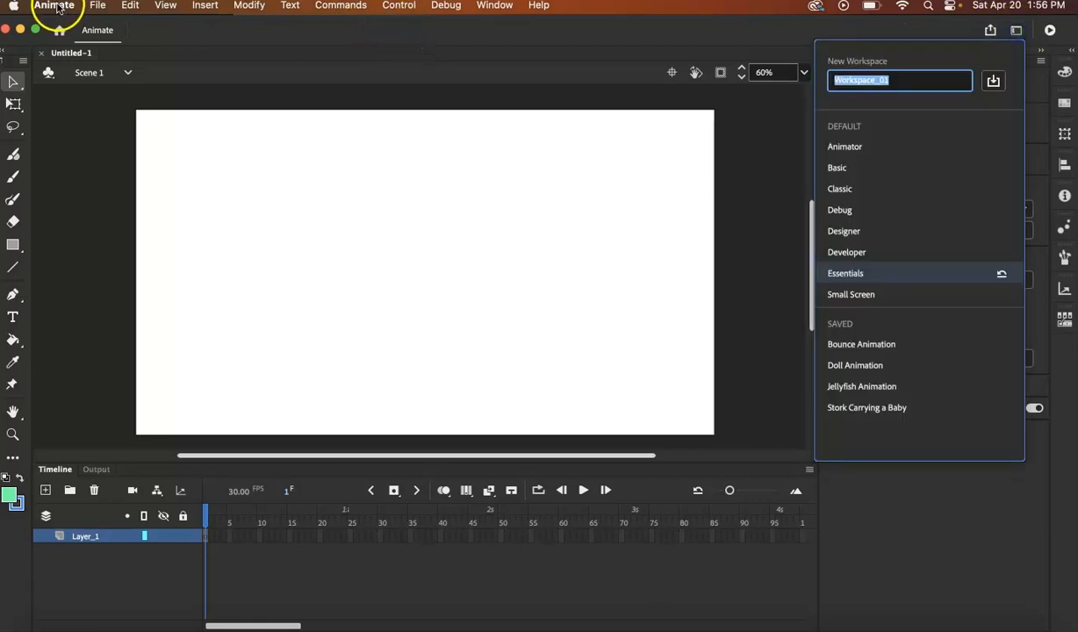
pyautogui.click(54, 6)
pyautogui.moveTo(52, 46)
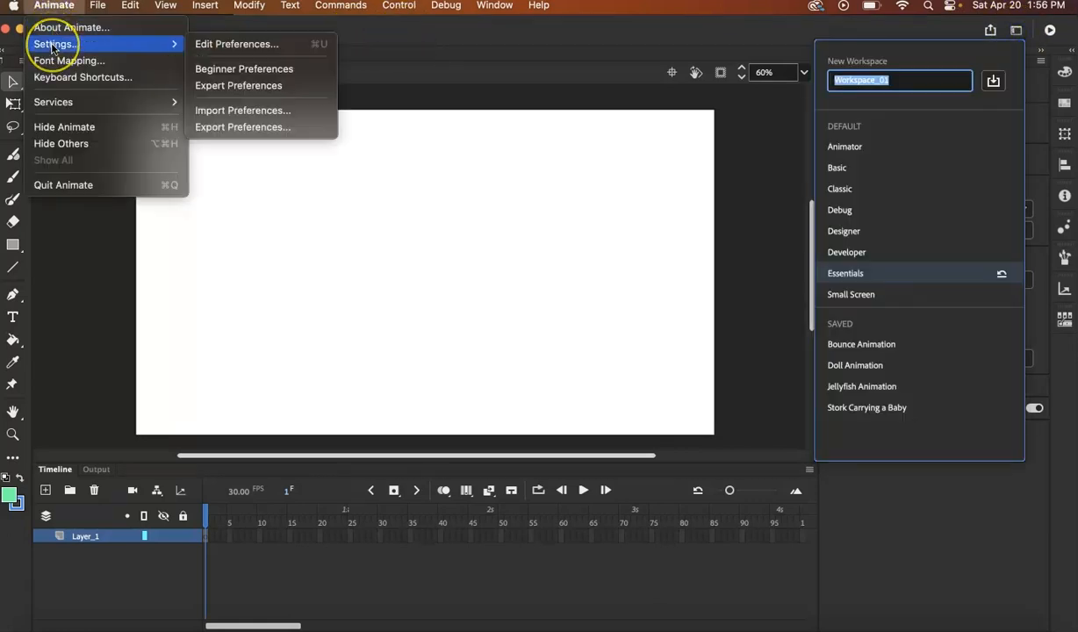
pyautogui.click(269, 88)
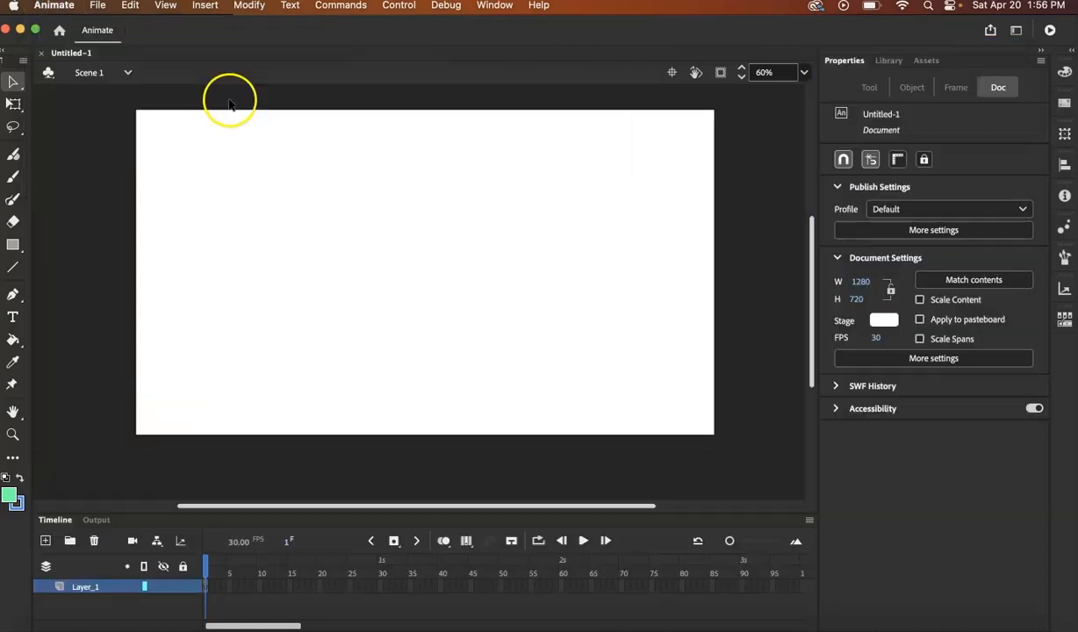
# - Confirm the snapping settings with align, grid, guides, pixels, objects and bitmaps-to-pixels snapping all enabled
pyautogui.click(166, 8)
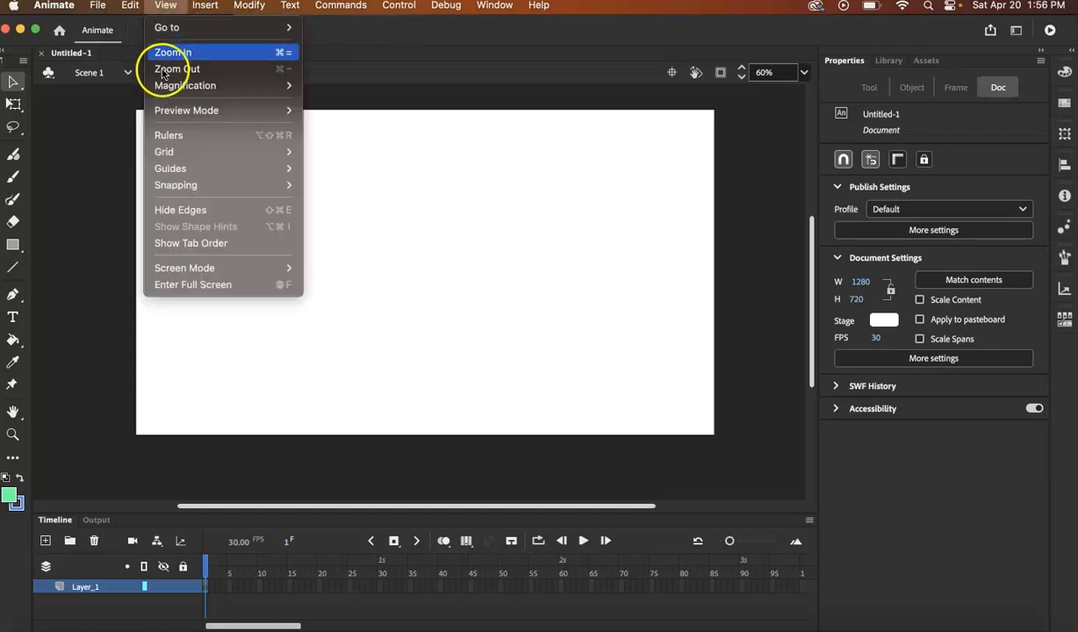
pyautogui.moveTo(173, 185)
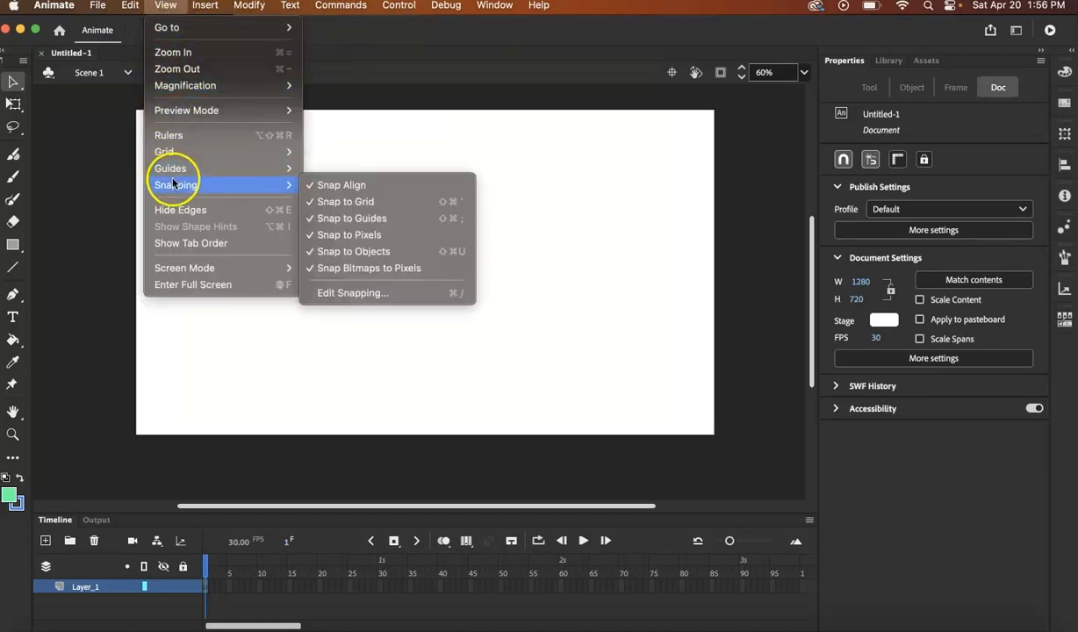
pyautogui.click(344, 293)
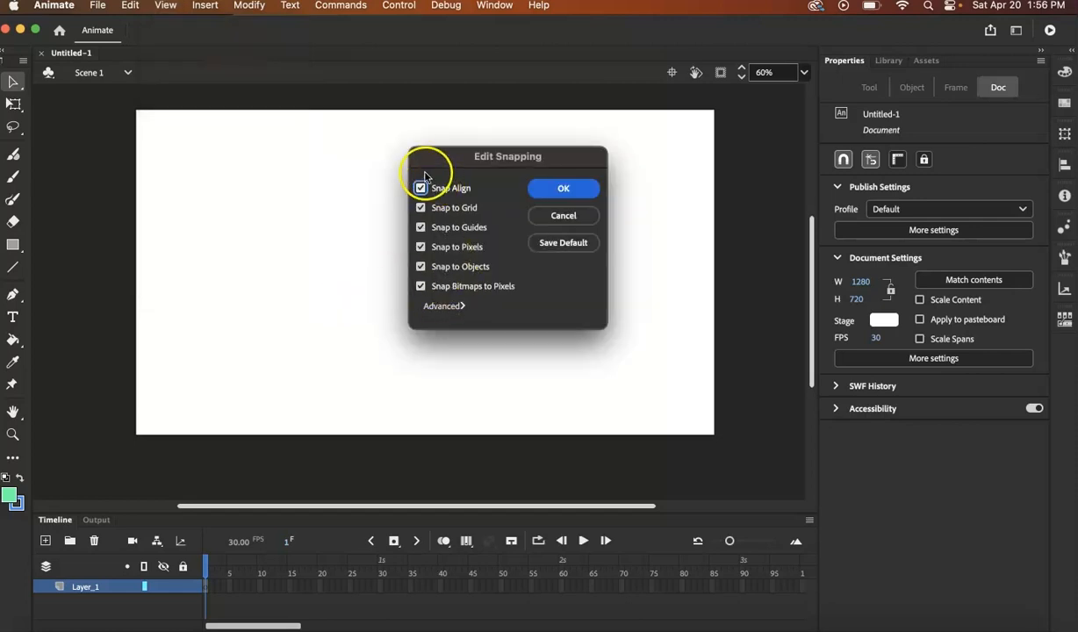
pyautogui.click(579, 187)
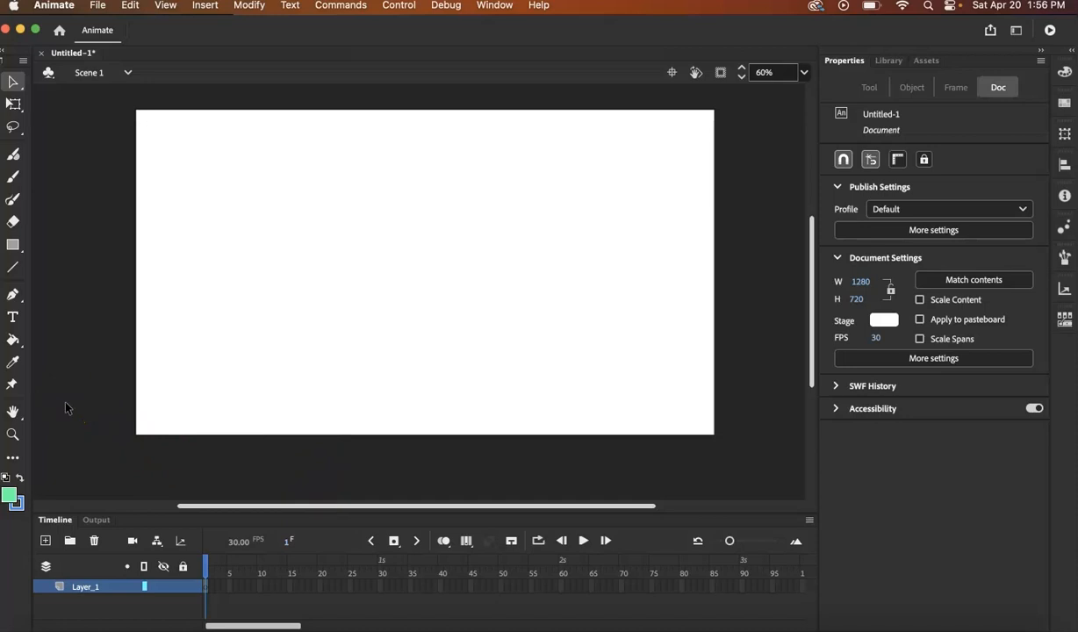
# - Choose the Rectangle tool and set its fill to dark green #006600 and its stroke to dark green
pyautogui.click(12, 245)
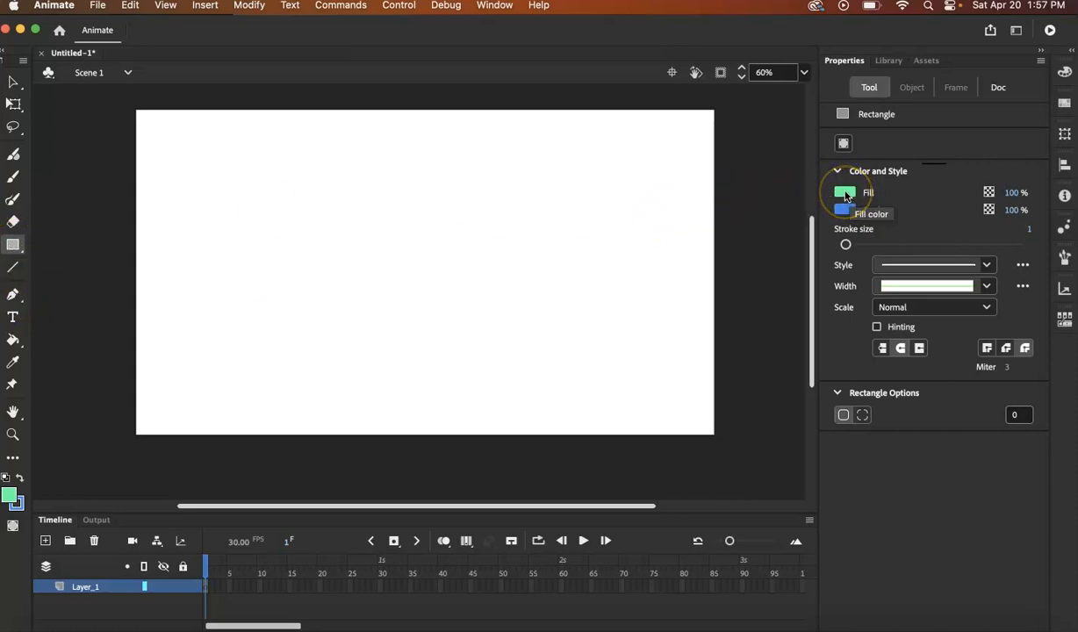
pyautogui.click(997, 92)
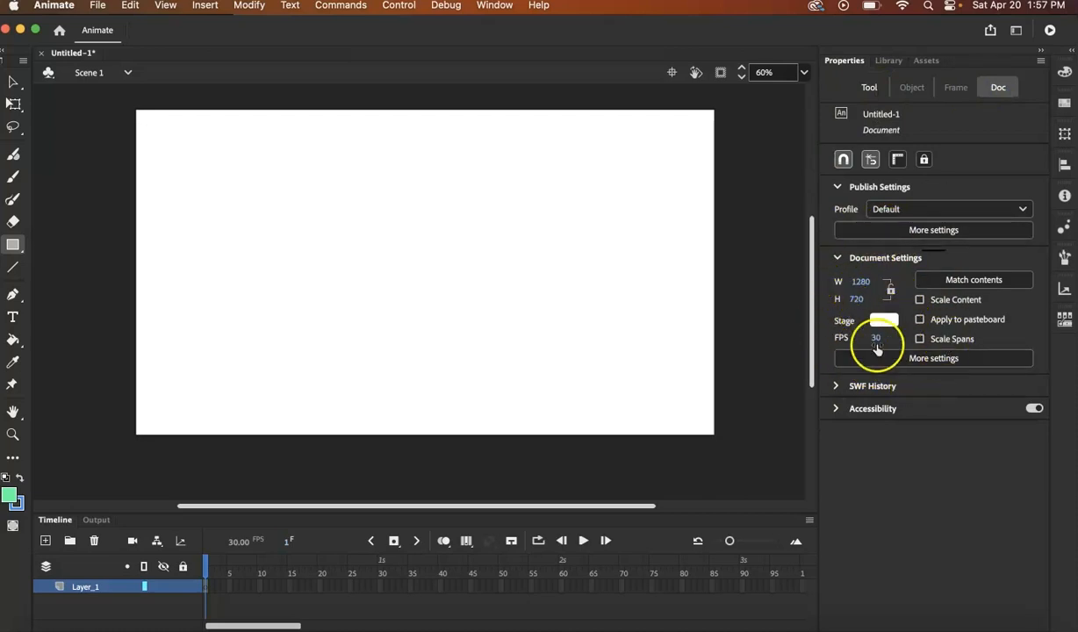
pyautogui.click(876, 88)
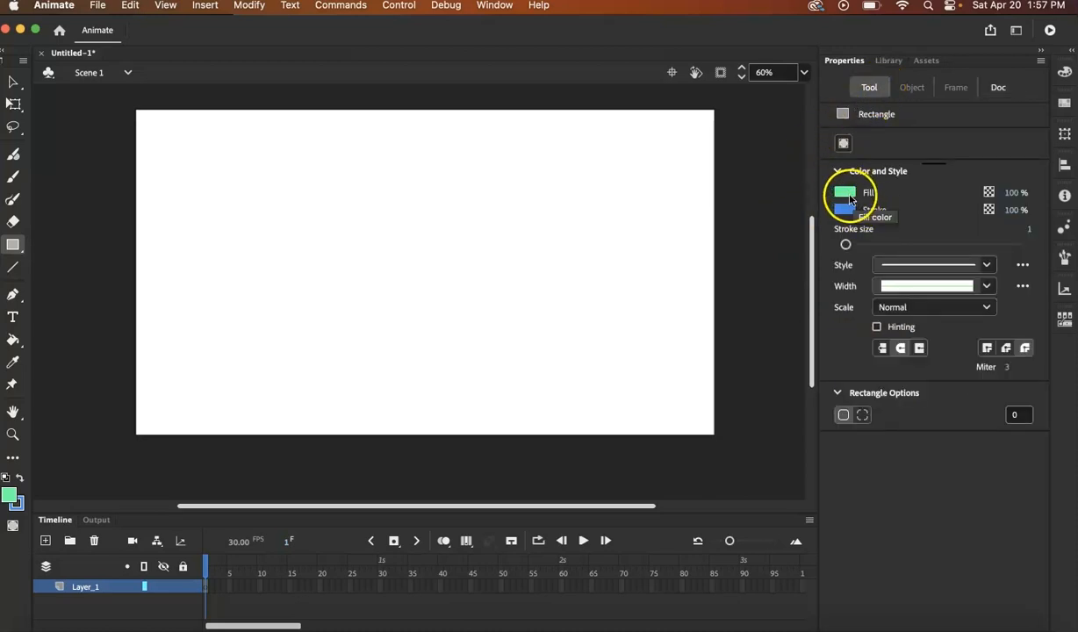
pyautogui.click(850, 198)
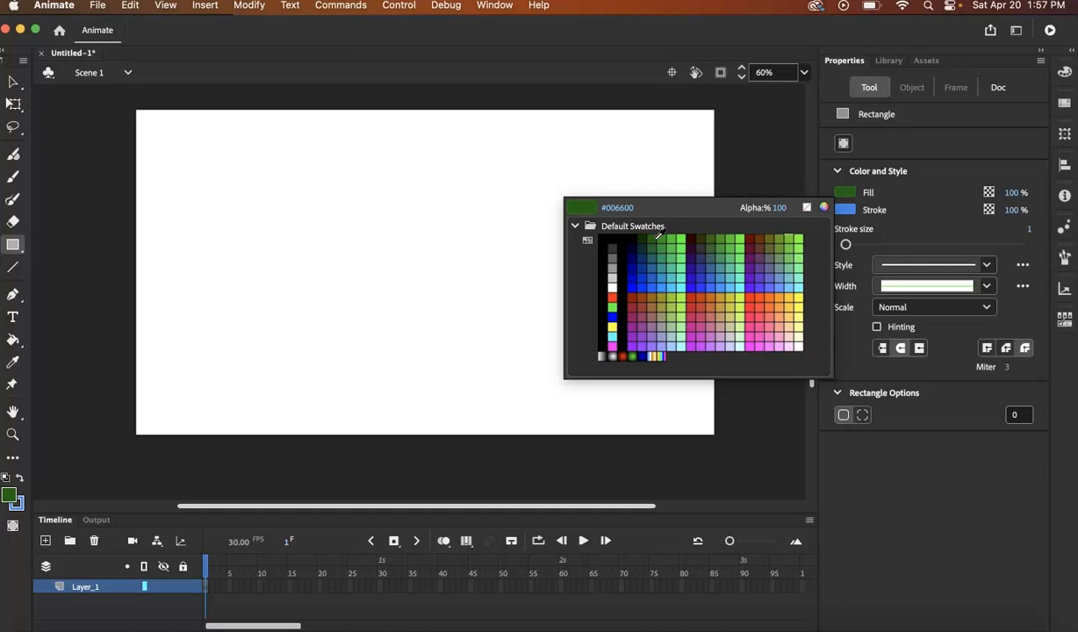
pyautogui.click(659, 234)
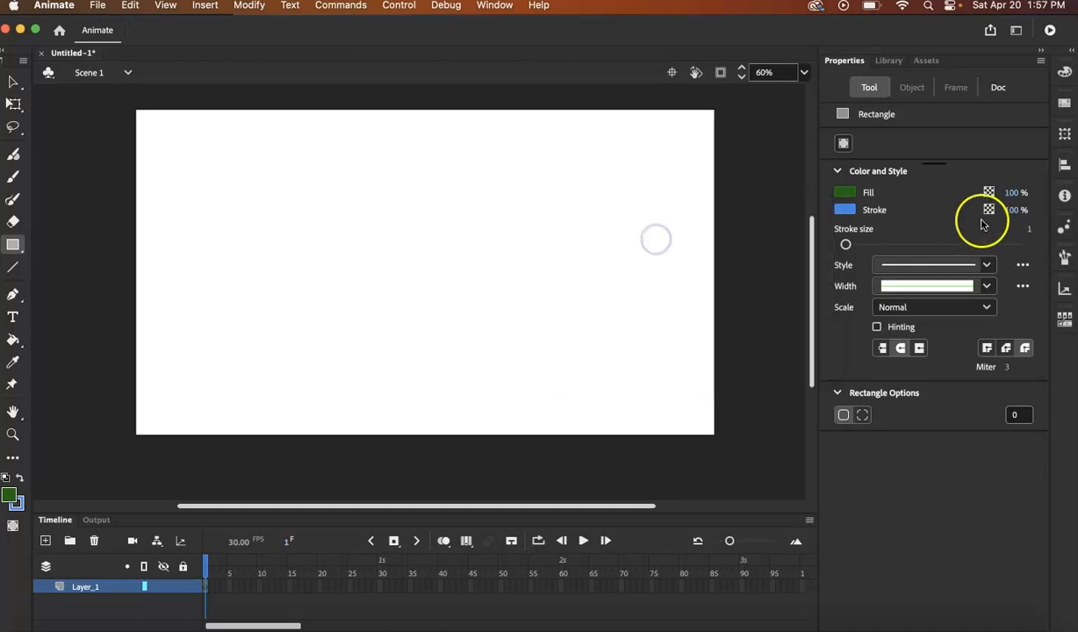
pyautogui.click(844, 209)
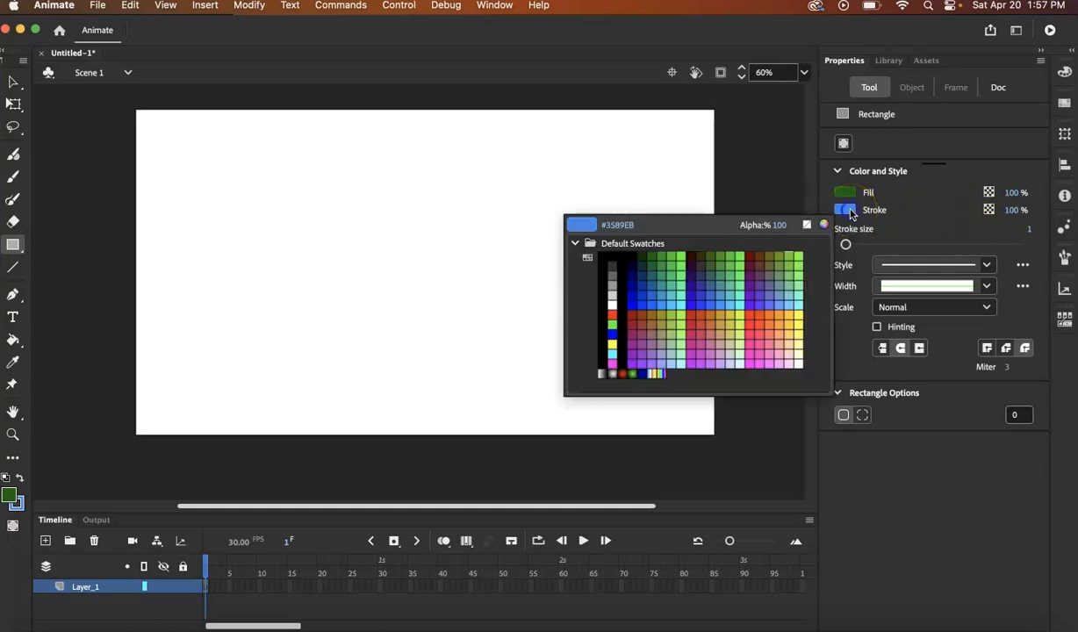
pyautogui.click(659, 253)
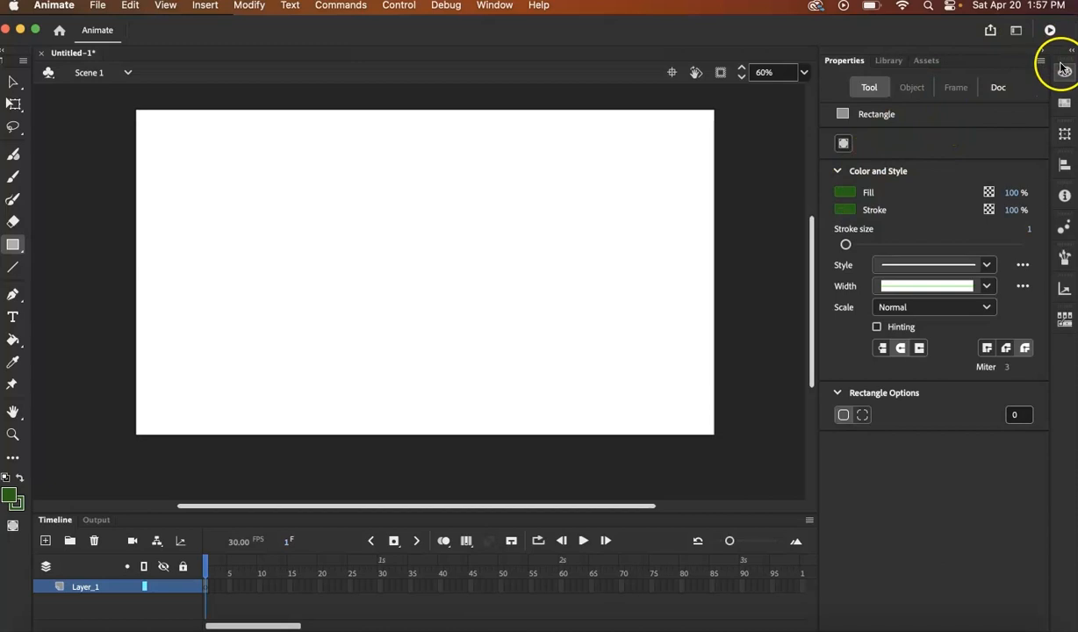
# - Add the dark green fill color #006600 to the swatches
pyautogui.click(1062, 74)
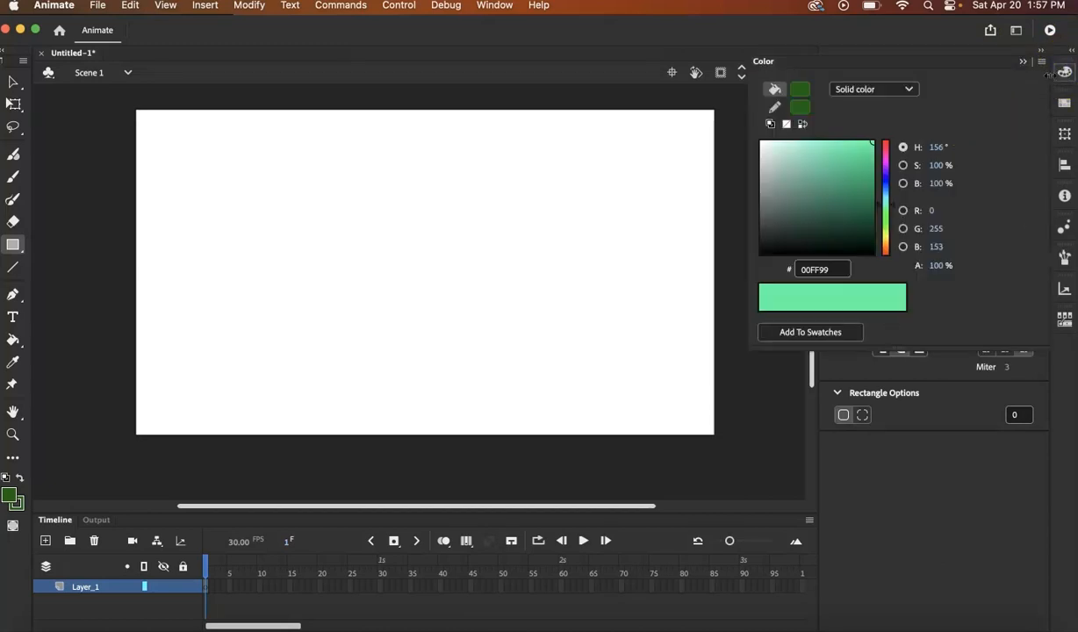
pyautogui.click(1022, 65)
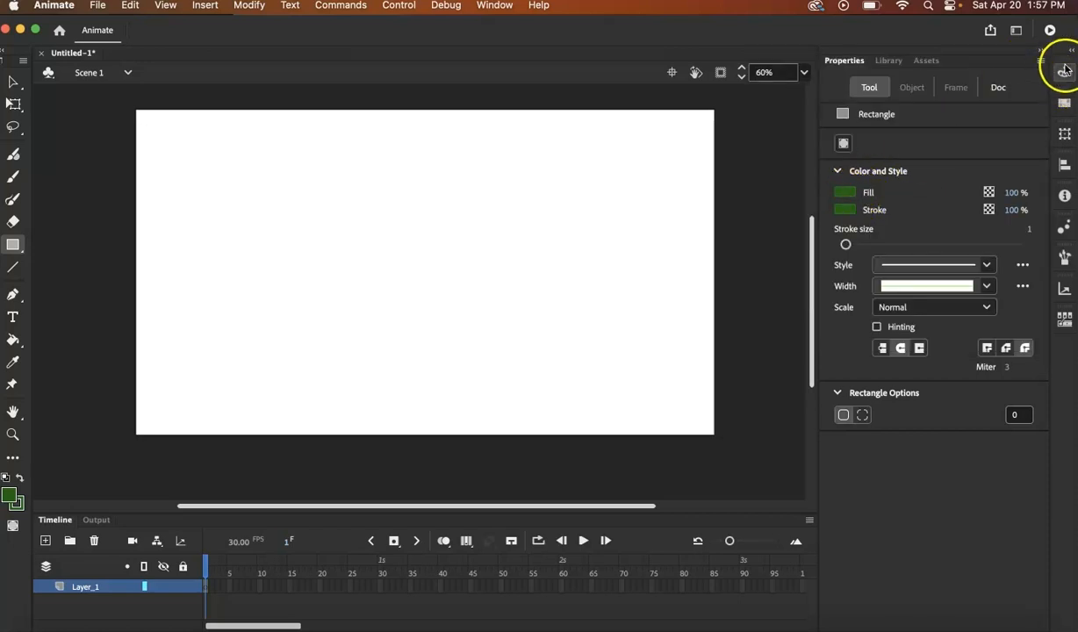
pyautogui.click(1068, 77)
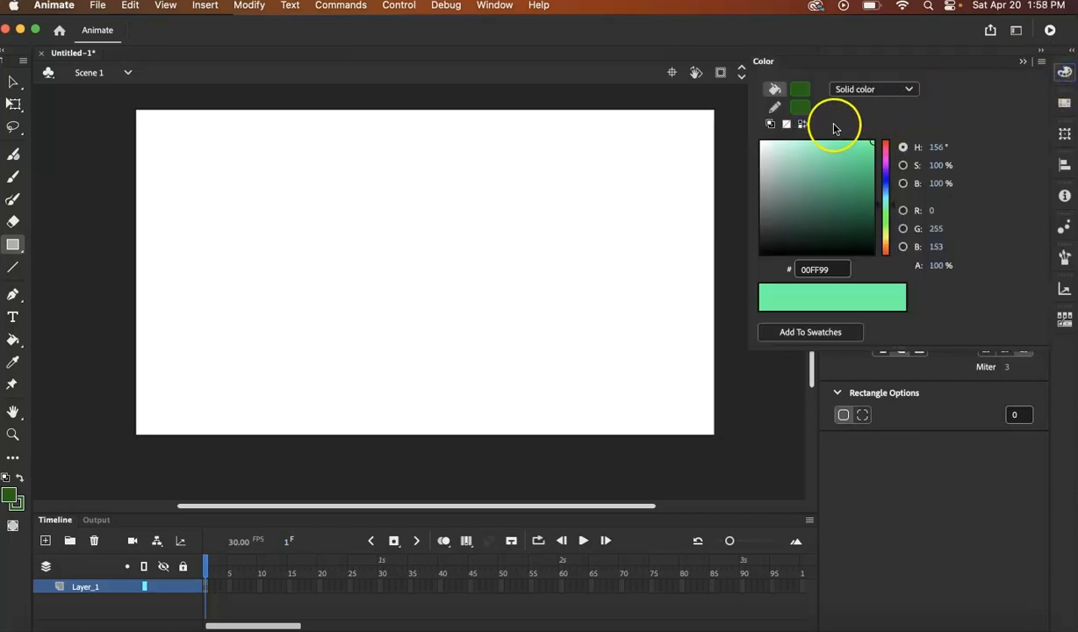
pyautogui.click(819, 331)
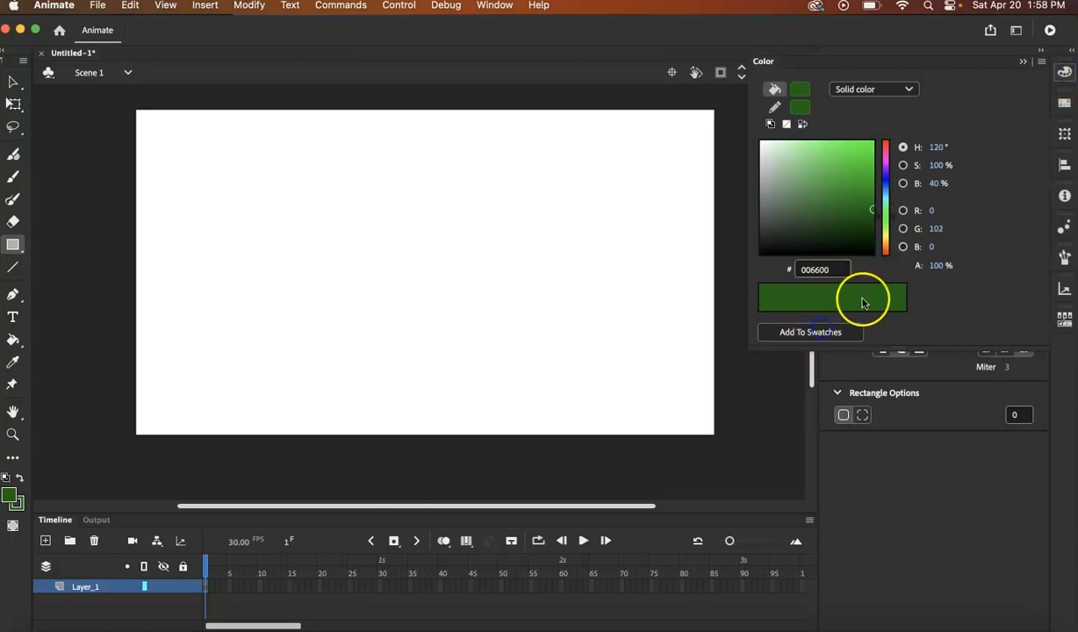
pyautogui.click(1023, 60)
# - Delete the custom light green swatch from the end of the default swatches
pyautogui.click(1062, 106)
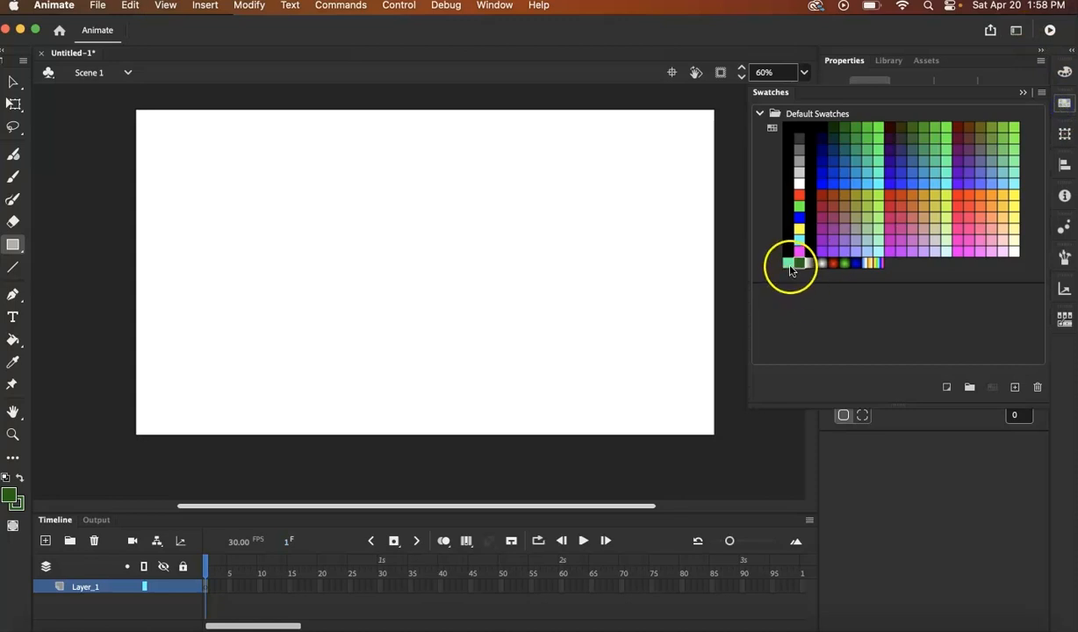
pyautogui.click(1038, 387)
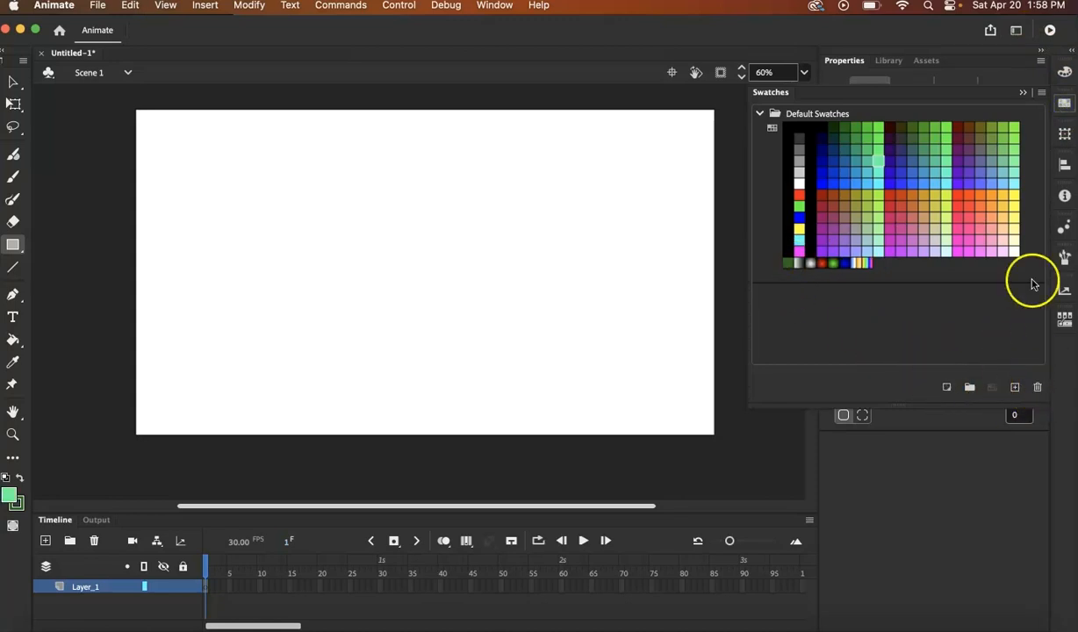
pyautogui.click(1064, 107)
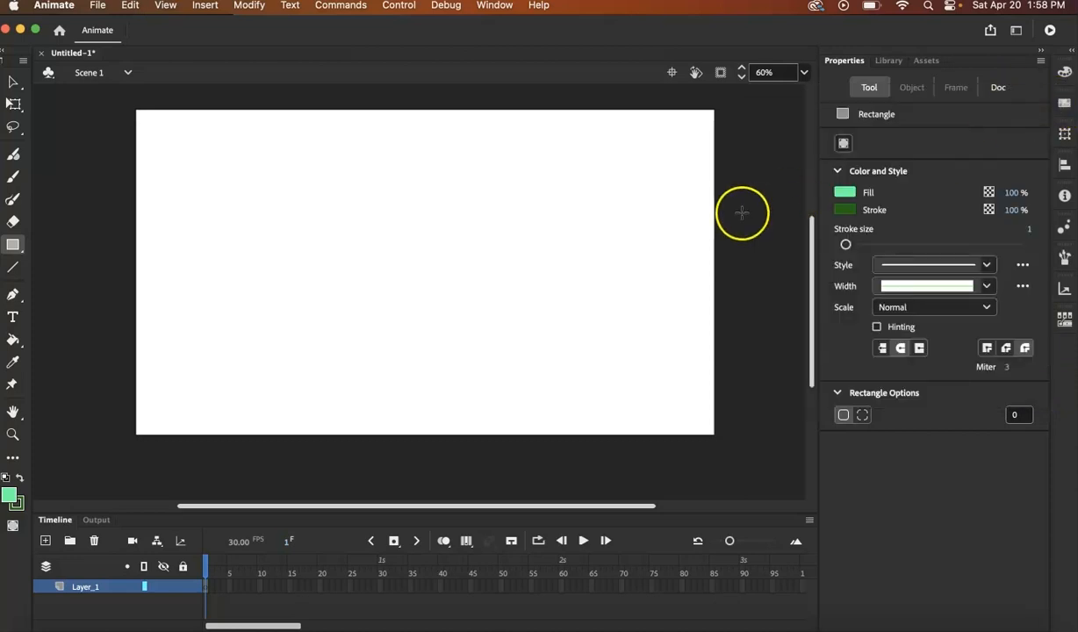
# - Set the fill to dark green and draw a rectangle of about 1280 x 320 px across the lower stage
pyautogui.click(842, 195)
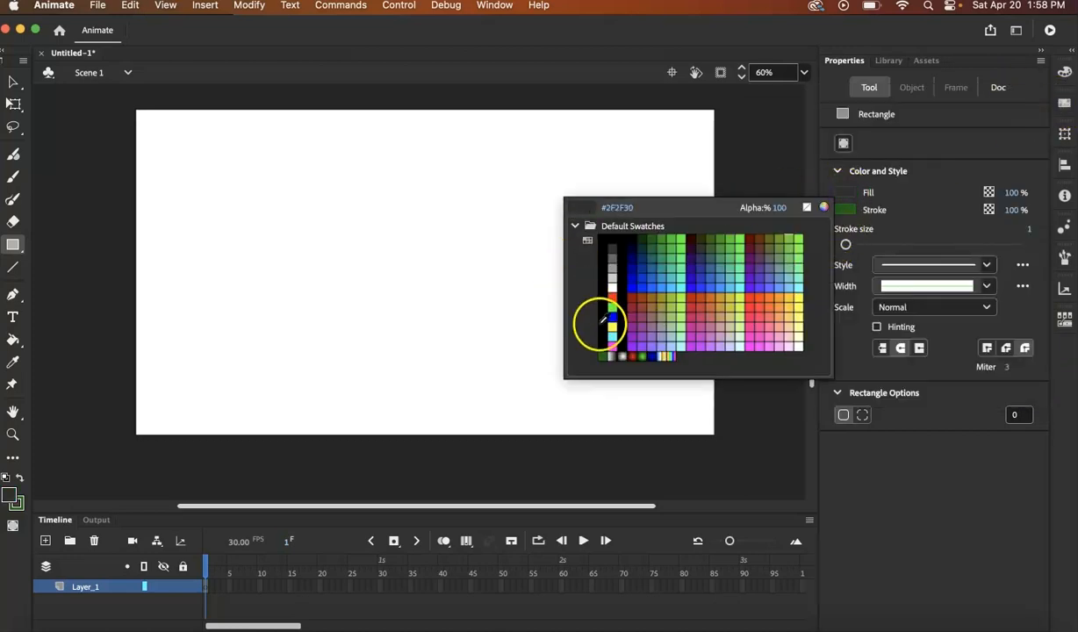
pyautogui.click(654, 235)
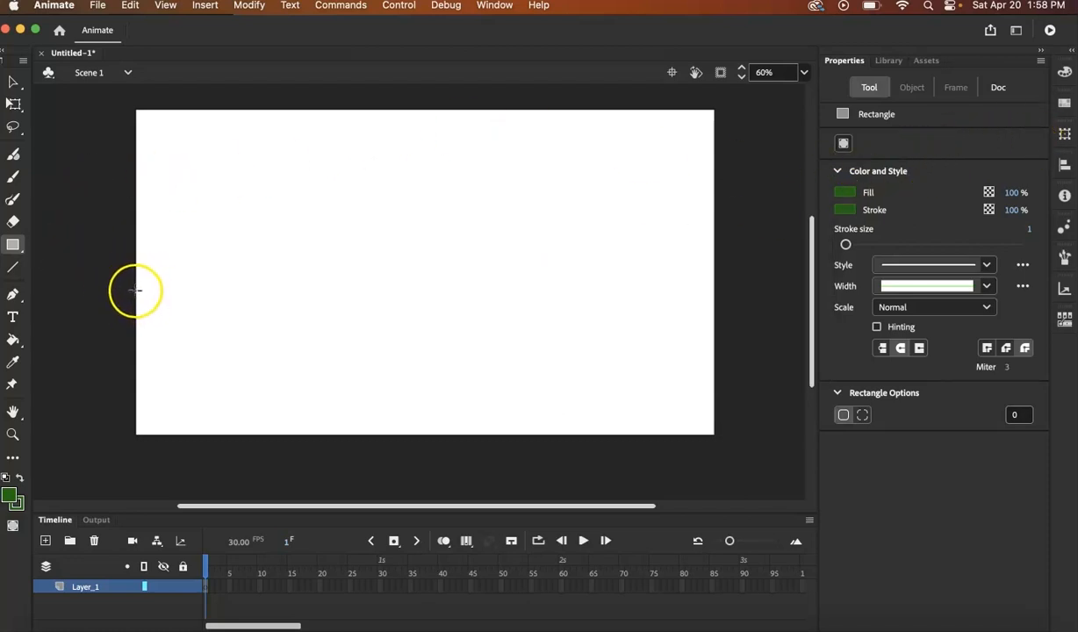
pyautogui.moveTo(224, 306); pyautogui.dragTo(713, 433)
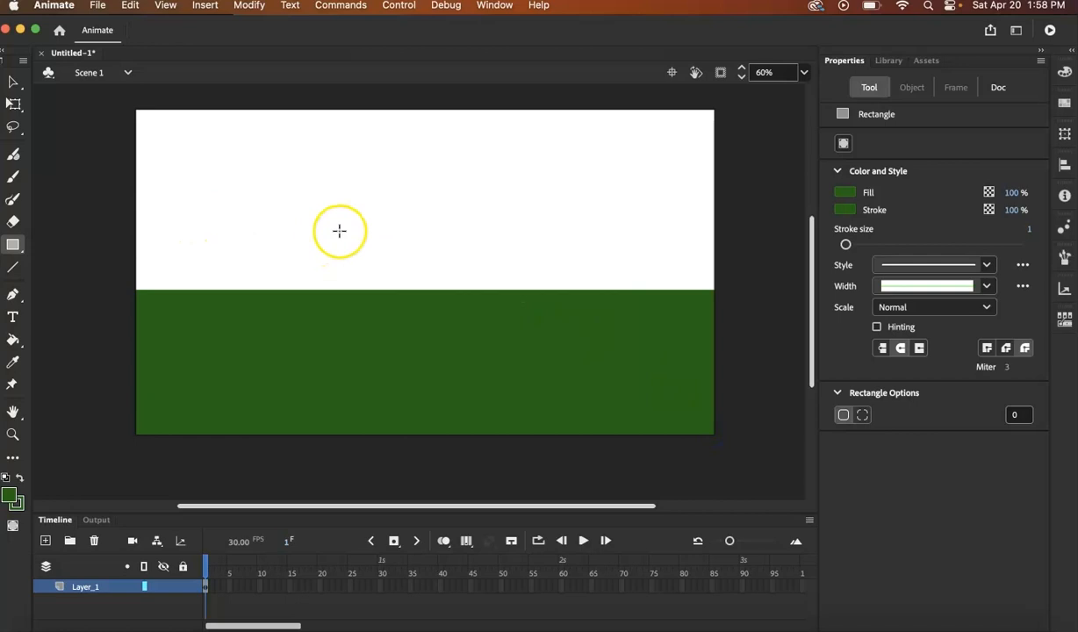
# - Narrow the green rectangle to about 1279 px wide at X 0 with the Free Transform tool and deselect it
pyautogui.click(88, 588)
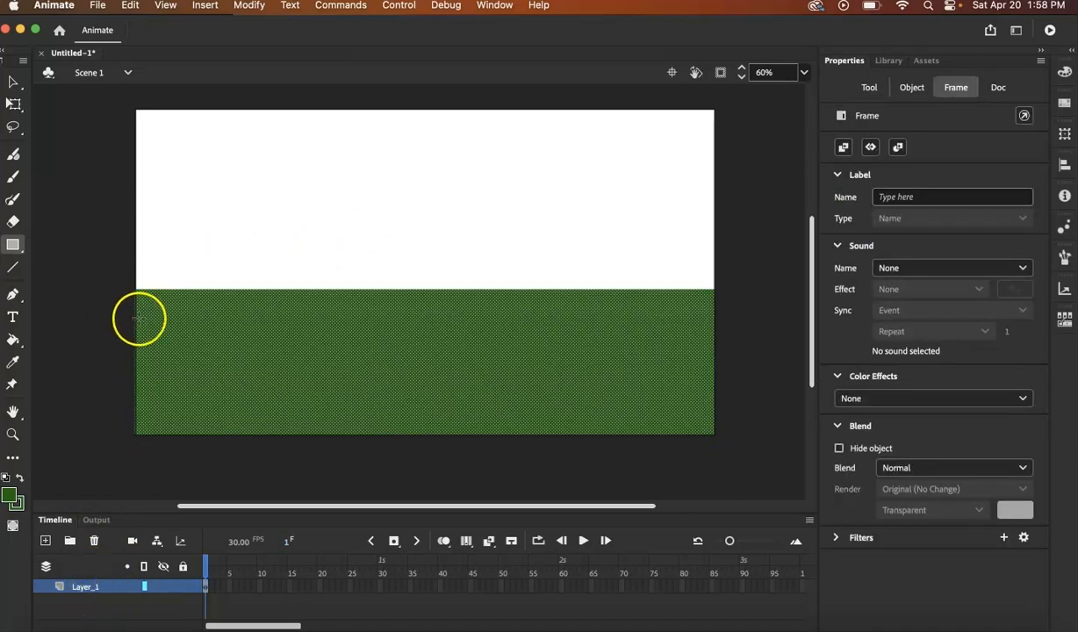
pyautogui.click(13, 105)
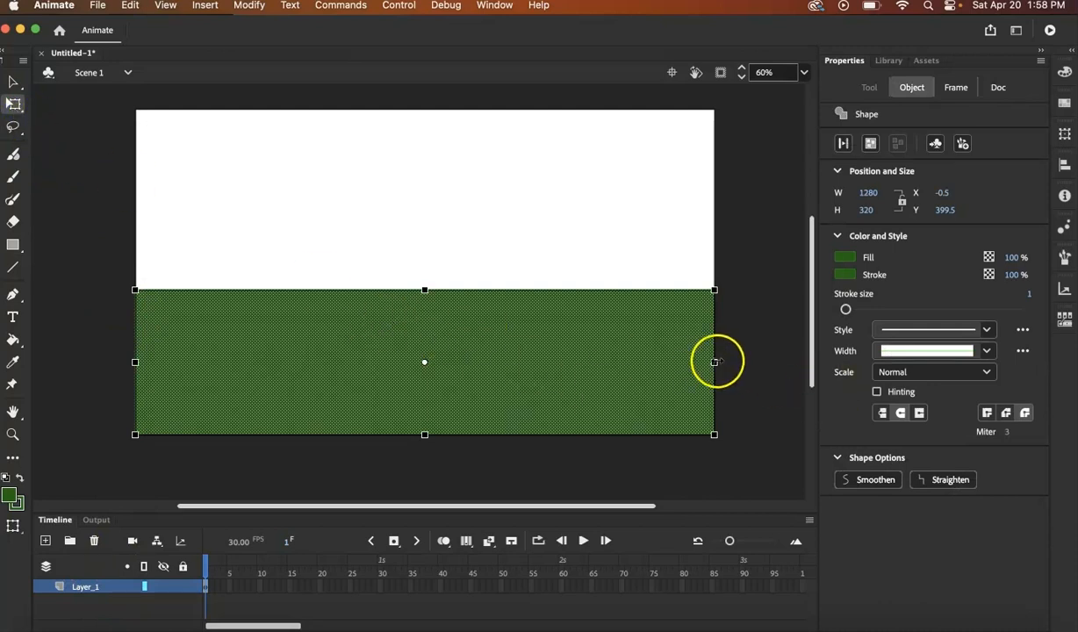
pyautogui.moveTo(717, 362)
pyautogui.mouseDown()
pyautogui.moveTo(741, 363)
pyautogui.moveTo(713, 362)
pyautogui.mouseUp()
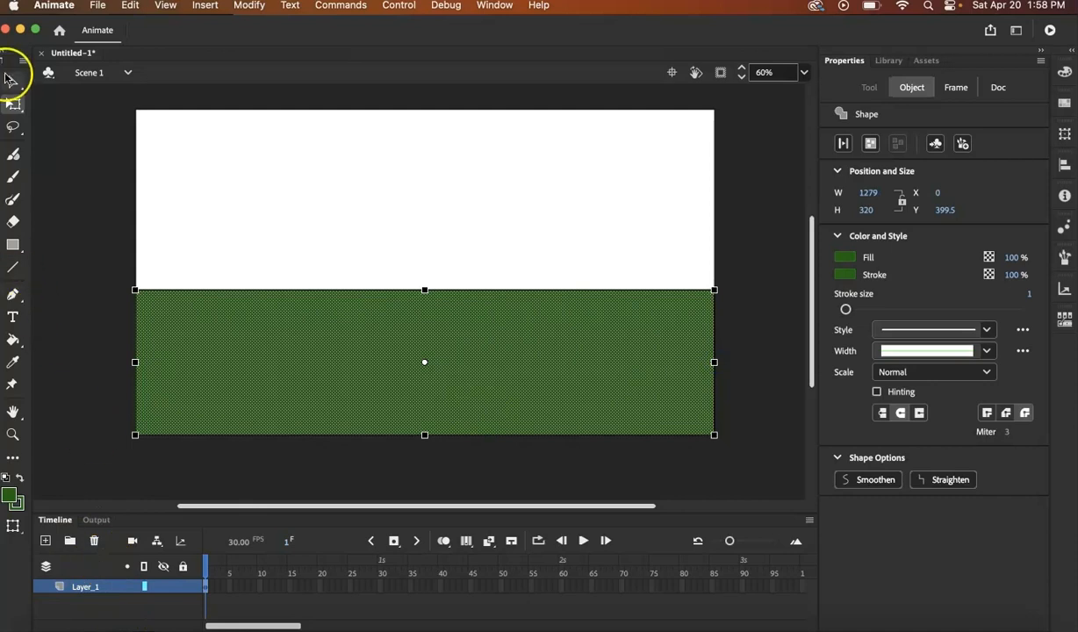
pyautogui.click(77, 166)
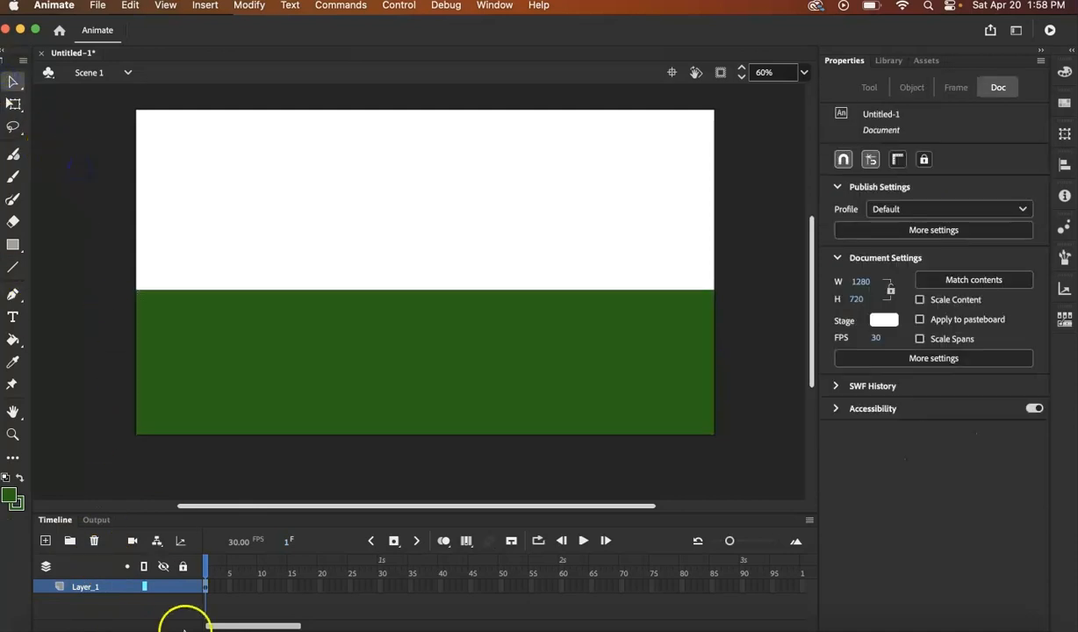
# - Rename the green rectangle's layer to Grass and lock it
pyautogui.doubleClick(91, 588)
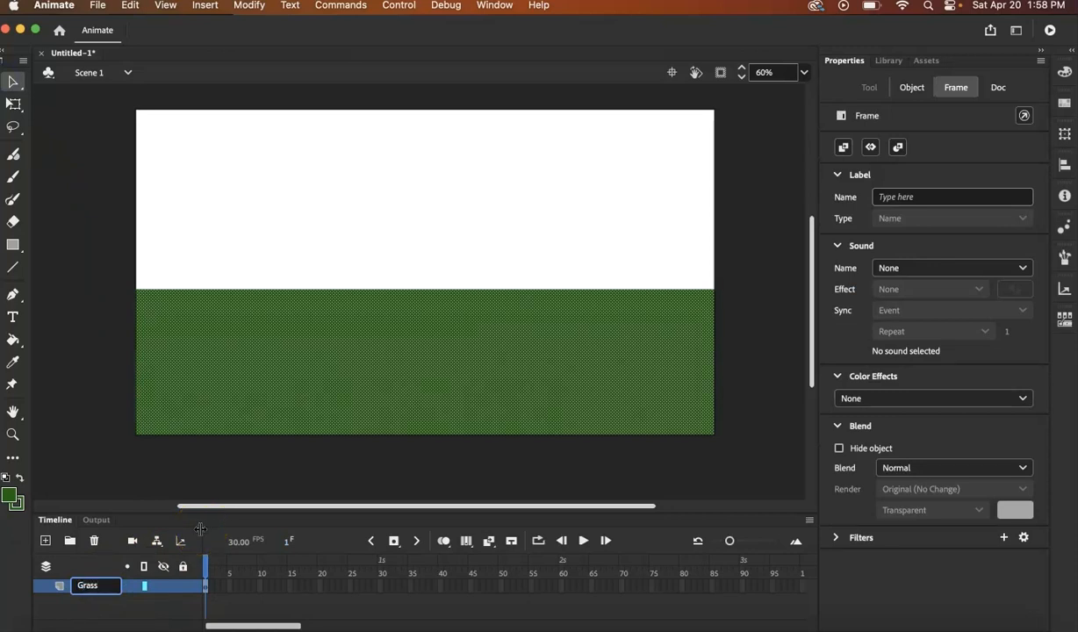
pyautogui.click(80, 612)
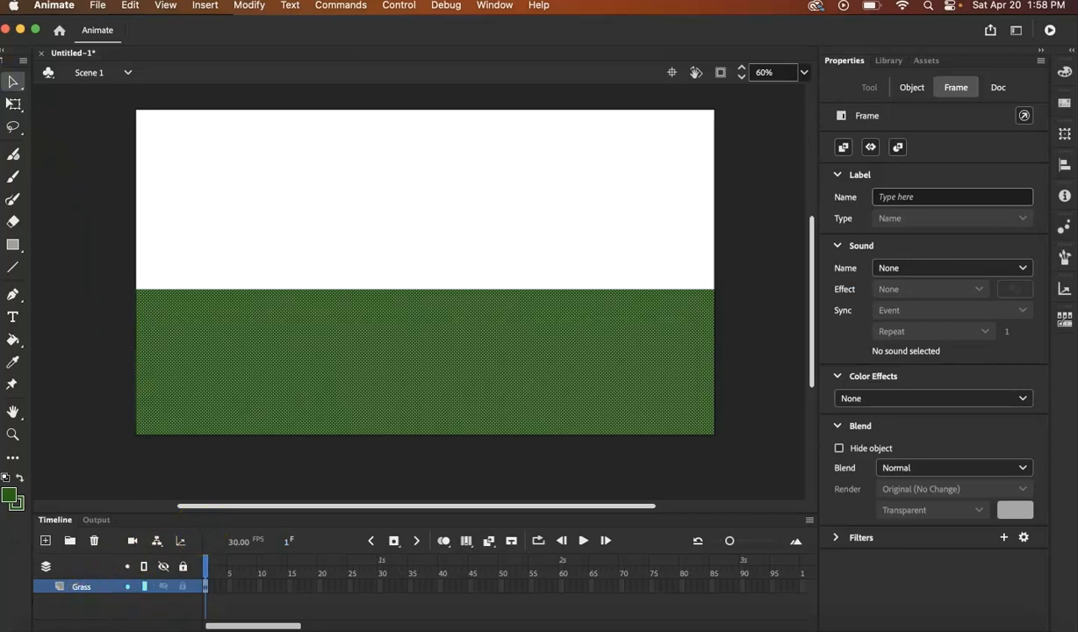
pyautogui.click(78, 368)
pyautogui.click(182, 586)
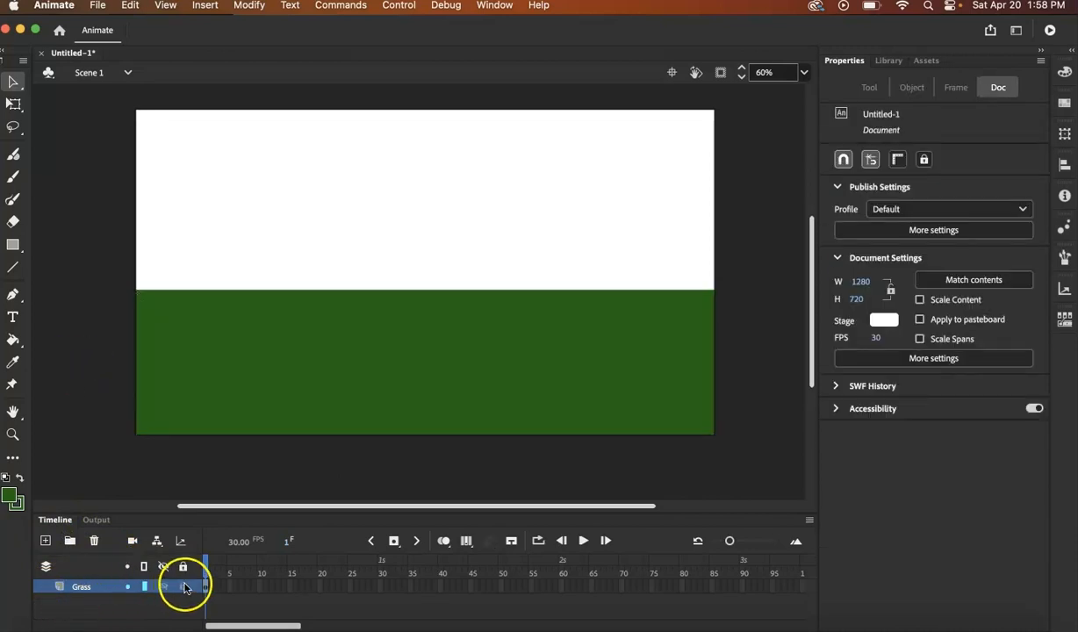
# - Add a new layer named Sky and place it beneath the Grass layer
pyautogui.click(44, 542)
pyautogui.moveTo(87, 586); pyautogui.dragTo(86, 610)
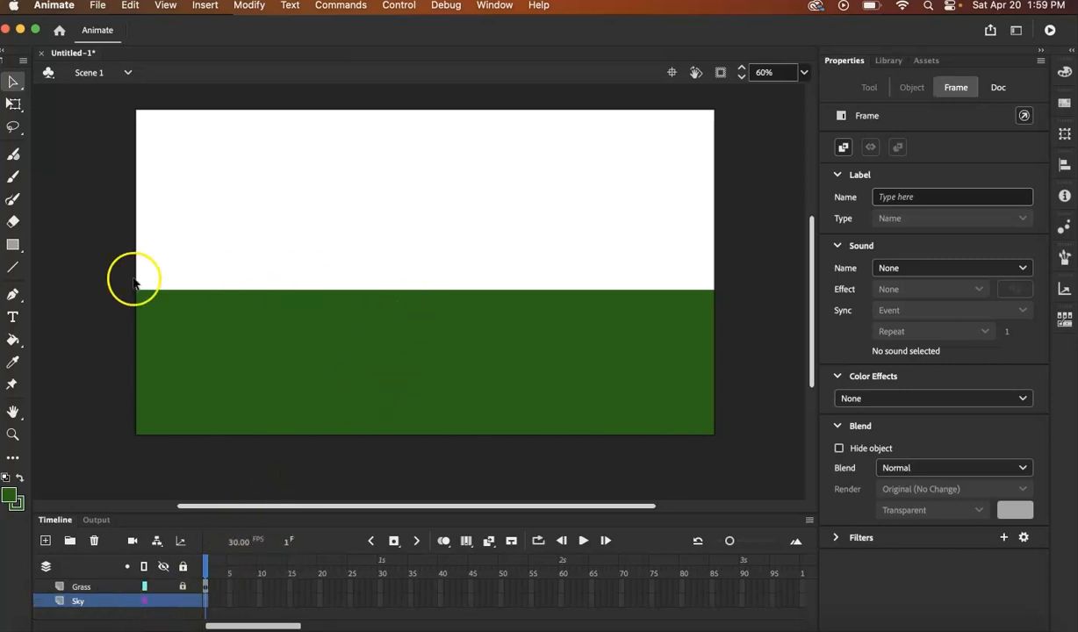
# - Set the fill to #000033 with a matching navy stroke and draw a sky rectangle of about 1300 x 670 px from the stage's upper-left corner
pyautogui.click(15, 246)
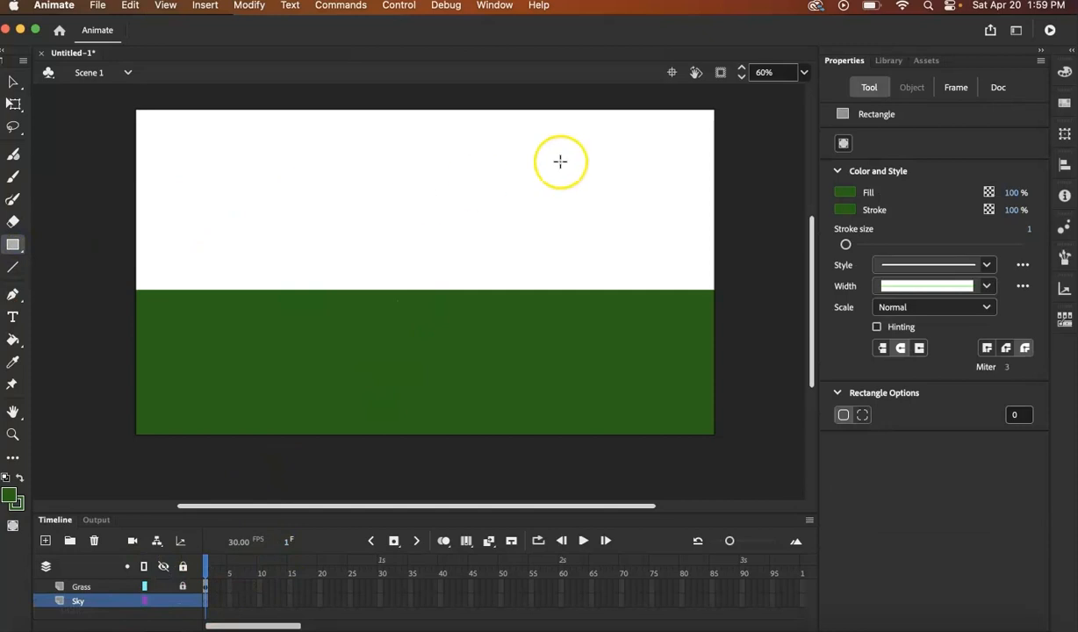
pyautogui.click(846, 194)
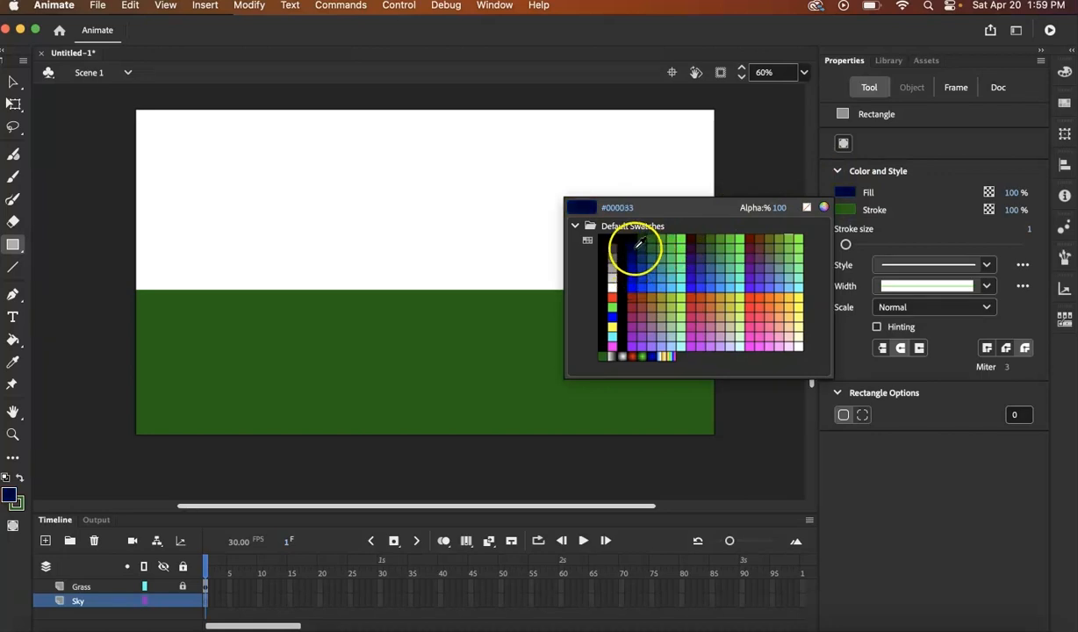
pyautogui.click(638, 245)
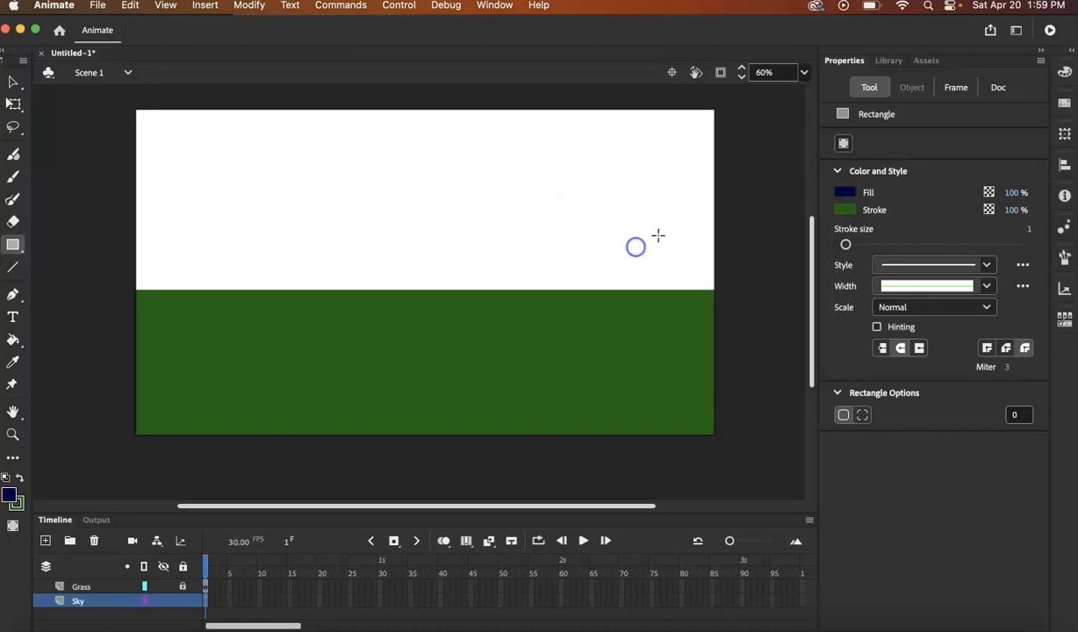
pyautogui.click(846, 193)
pyautogui.click(846, 193)
pyautogui.click(846, 211)
pyautogui.click(637, 258)
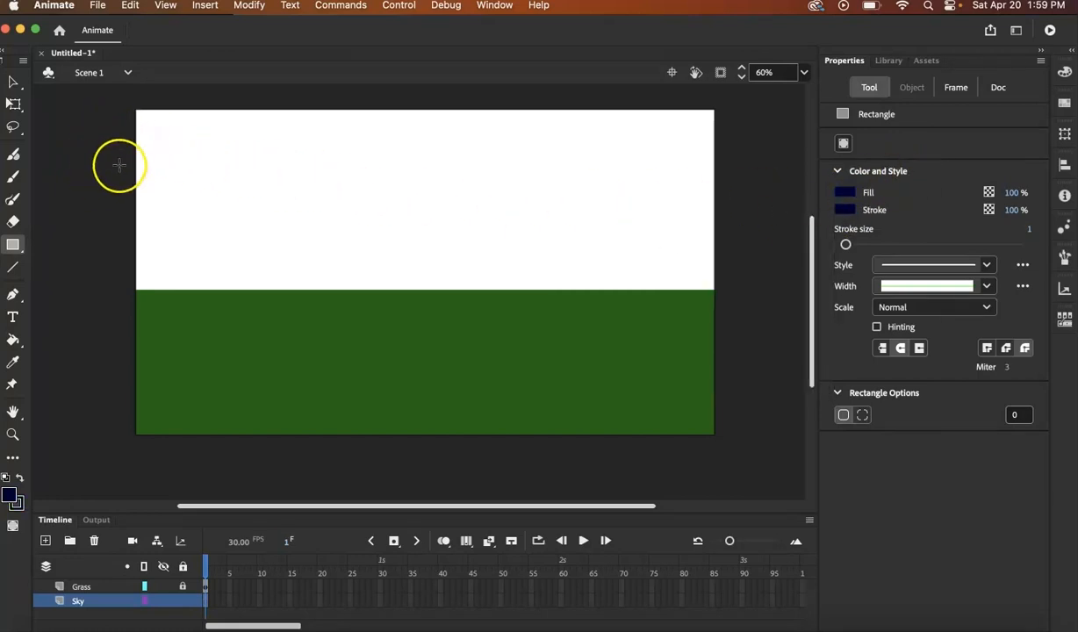
pyautogui.moveTo(136, 110)
pyautogui.mouseDown()
pyautogui.moveTo(700, 297)
pyautogui.moveTo(710, 388)
pyautogui.moveTo(700, 427)
pyautogui.moveTo(722, 412)
pyautogui.mouseUp()
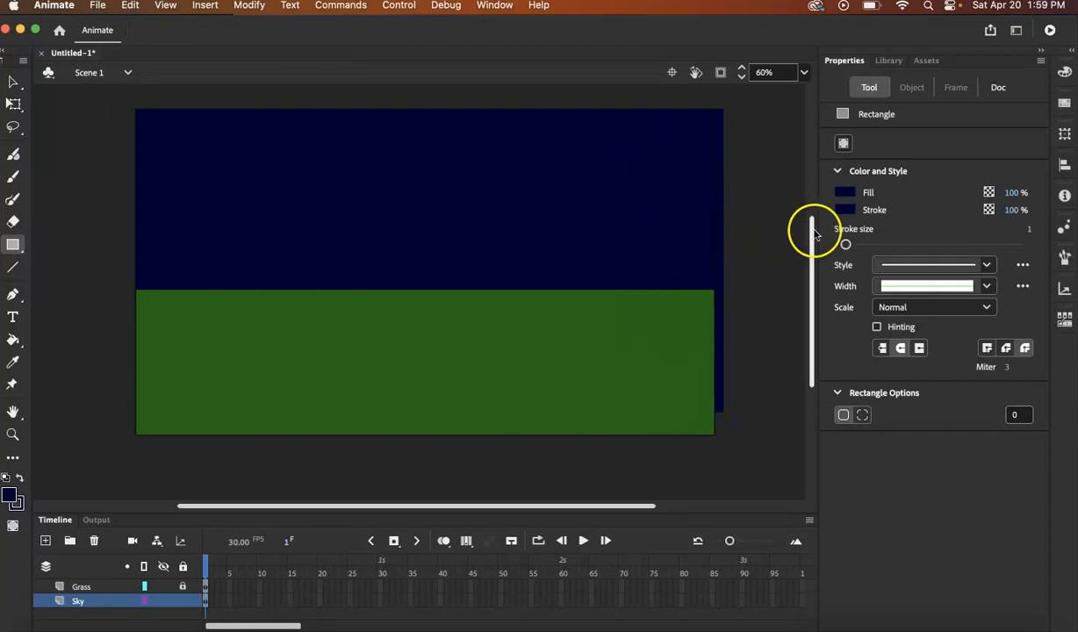
# - Resize and shift the navy rectangle with Free Transform to about 1299 px wide at X -18.9, covering the stage's width, and deselect it
pyautogui.click(13, 104)
pyautogui.click(540, 237)
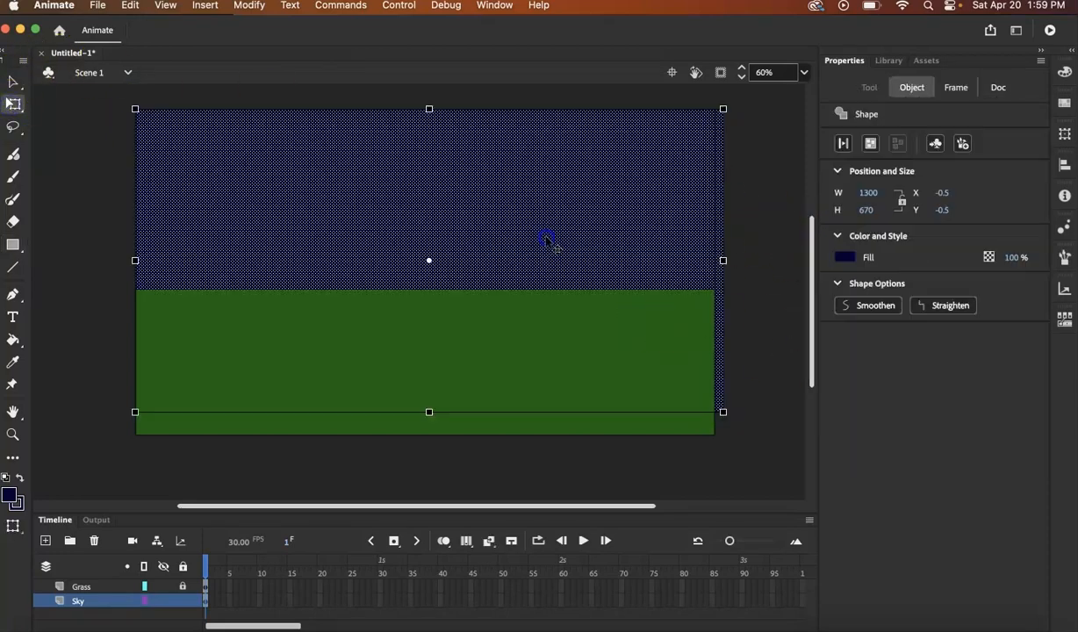
pyautogui.moveTo(723, 260); pyautogui.dragTo(714, 260)
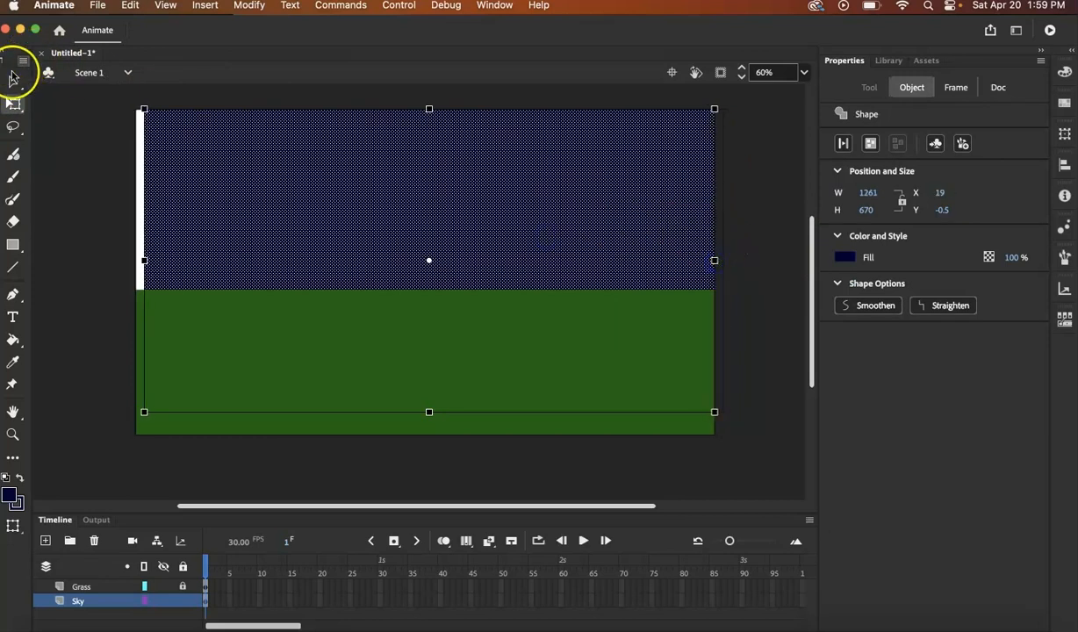
pyautogui.moveTo(345, 188); pyautogui.dragTo(335, 189)
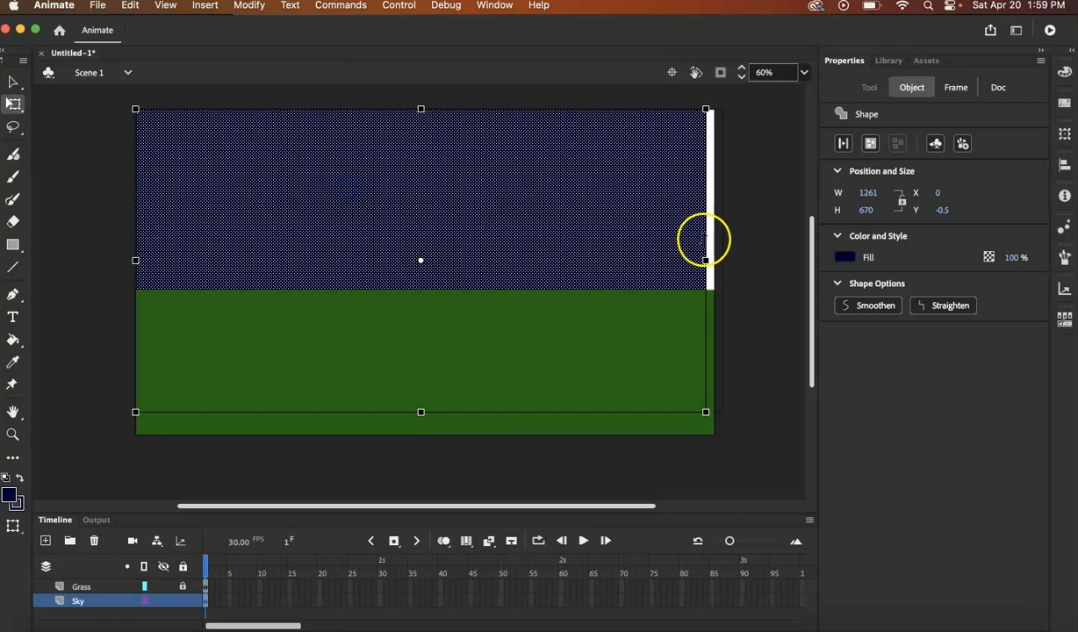
pyautogui.moveTo(707, 259); pyautogui.dragTo(714, 258)
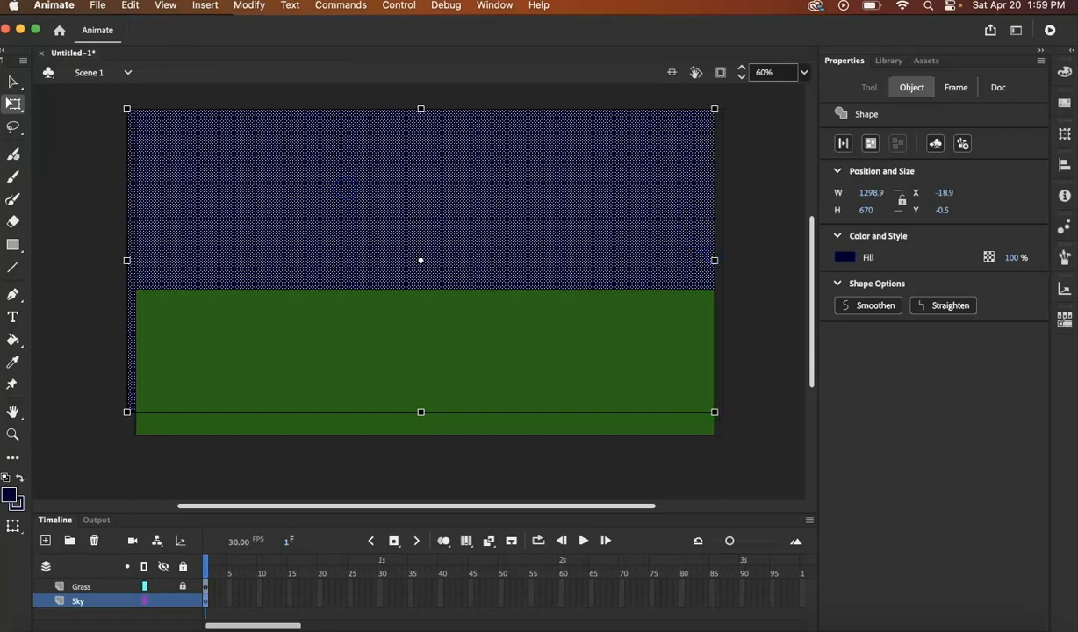
pyautogui.click(13, 81)
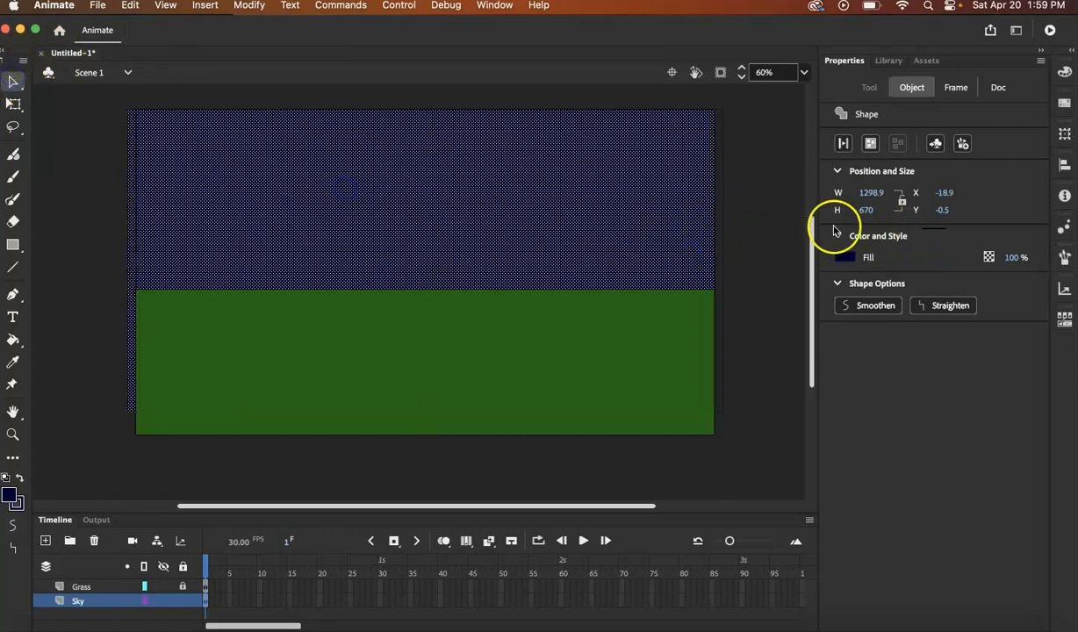
pyautogui.click(766, 257)
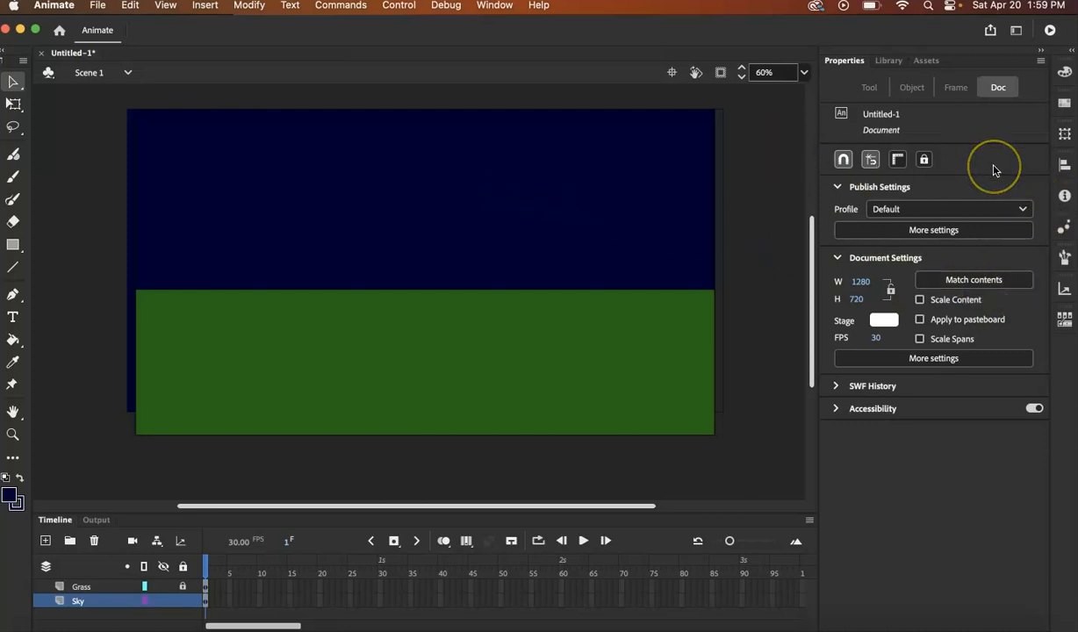
# - Add the navy fill color #000033 to the swatches
pyautogui.click(1063, 77)
pyautogui.click(807, 336)
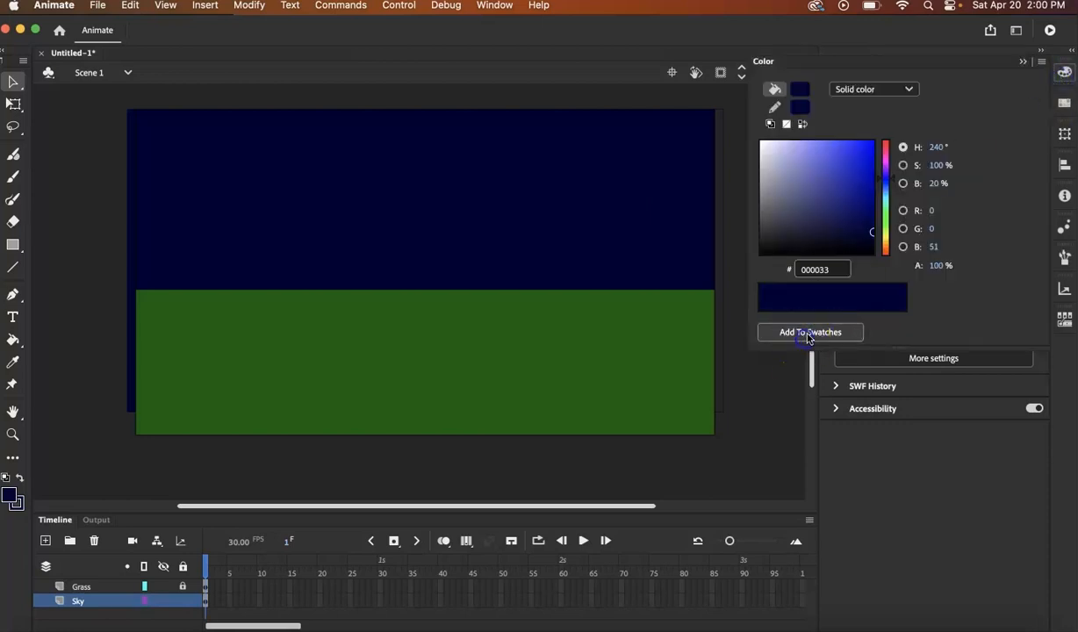
pyautogui.click(1023, 61)
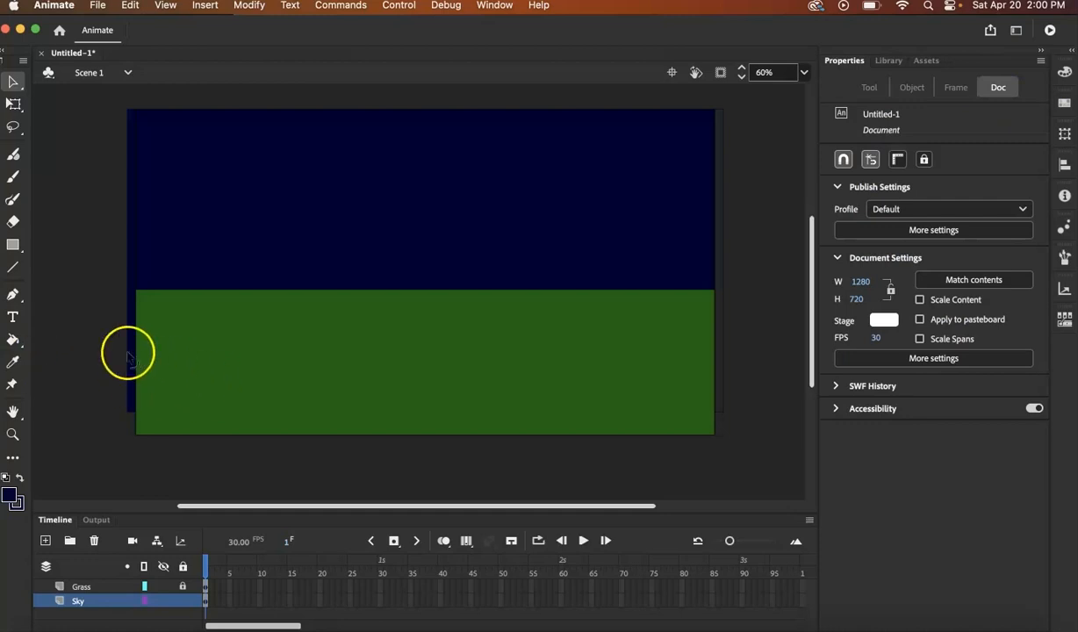
# - Lock the Sky layer and add a layer named "Hill B" above Grass, accepting the adjusted layer name
pyautogui.click(111, 586)
pyautogui.click(182, 600)
pyautogui.click(126, 587)
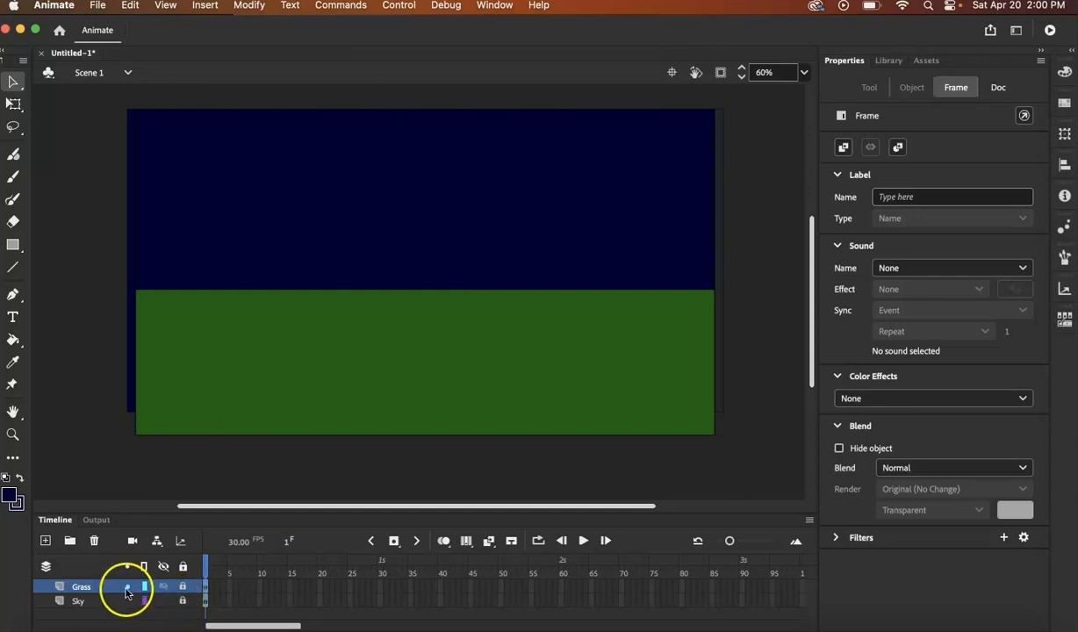
pyautogui.click(45, 542)
pyautogui.click(101, 588)
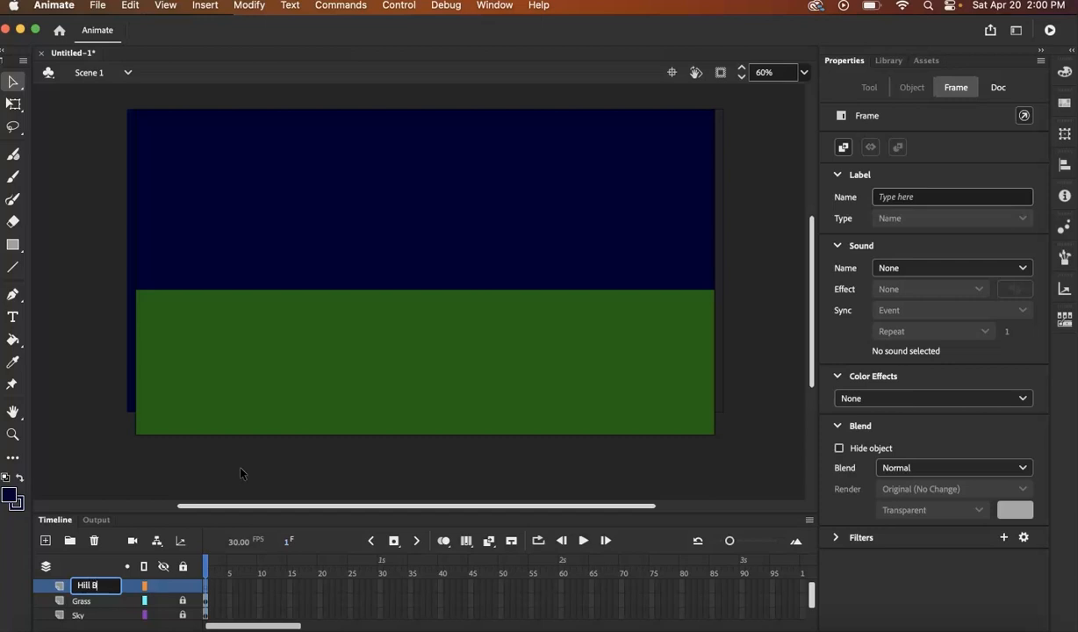
pyautogui.press('Return')
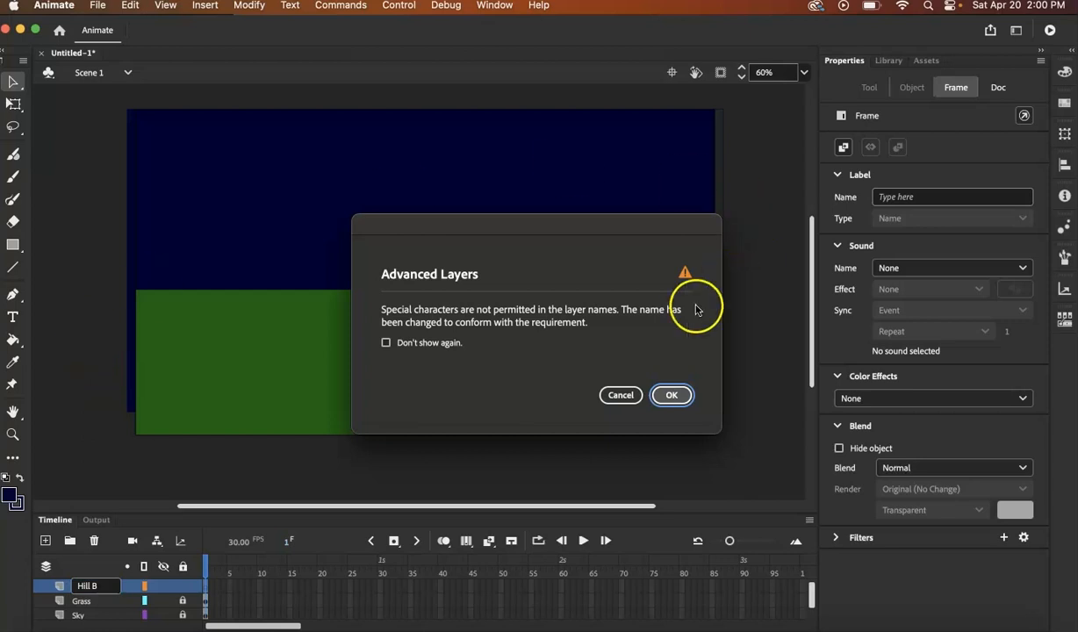
pyautogui.click(672, 396)
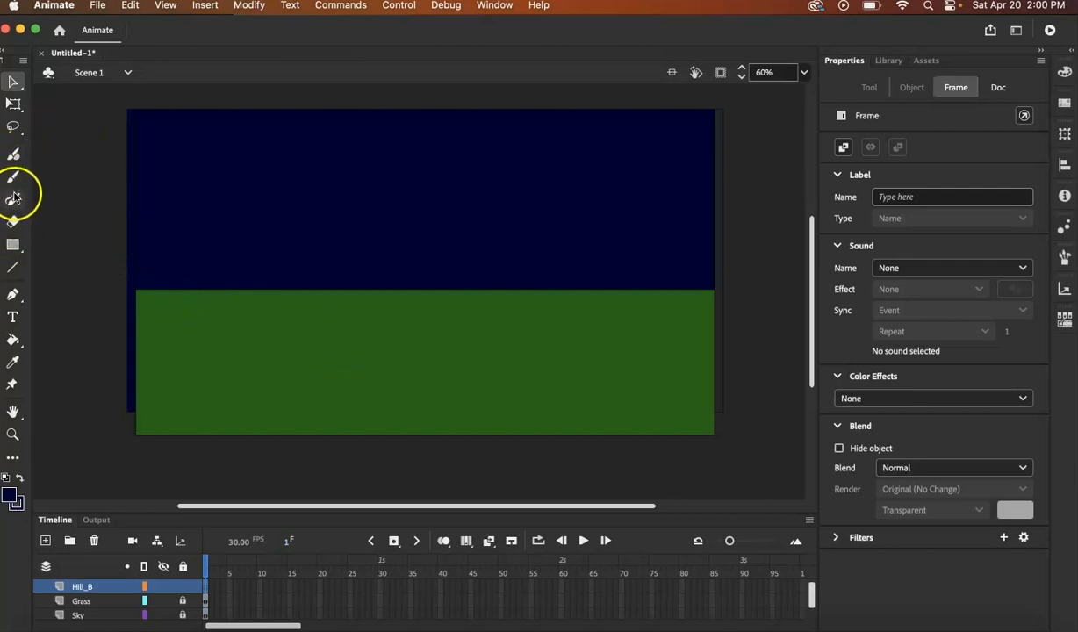
# - Set the Pen tool's stroke color to a very dark green swatch
pyautogui.click(13, 297)
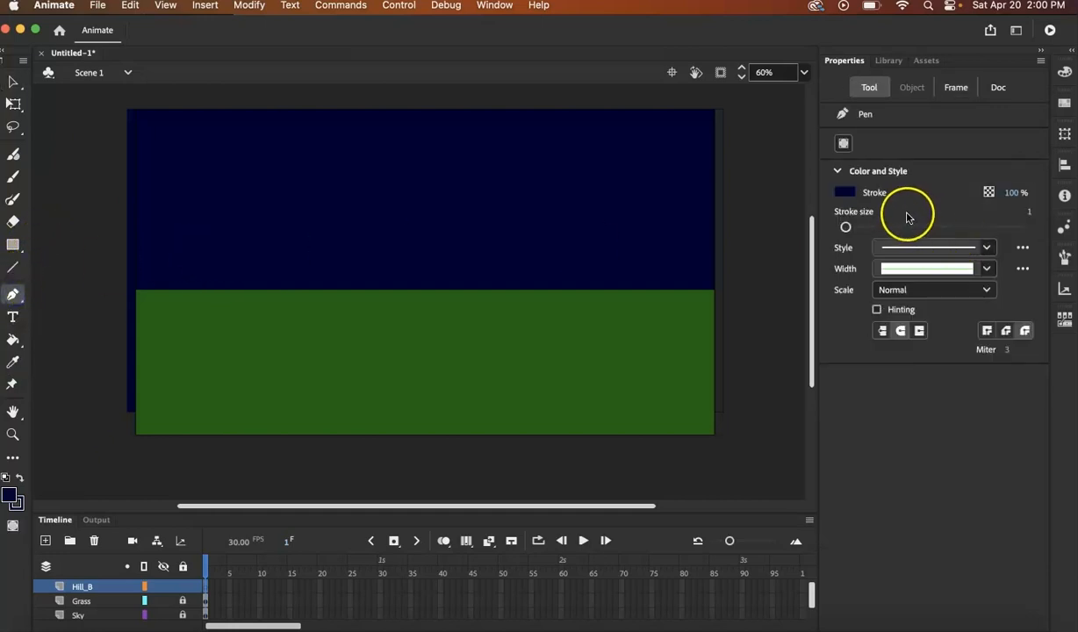
pyautogui.click(845, 194)
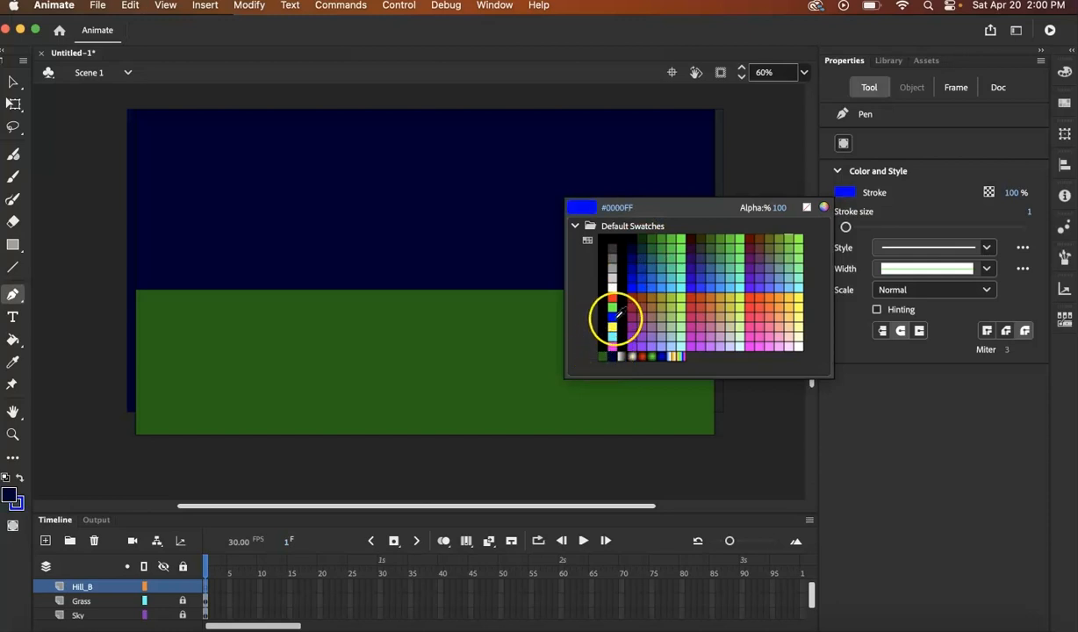
pyautogui.click(646, 229)
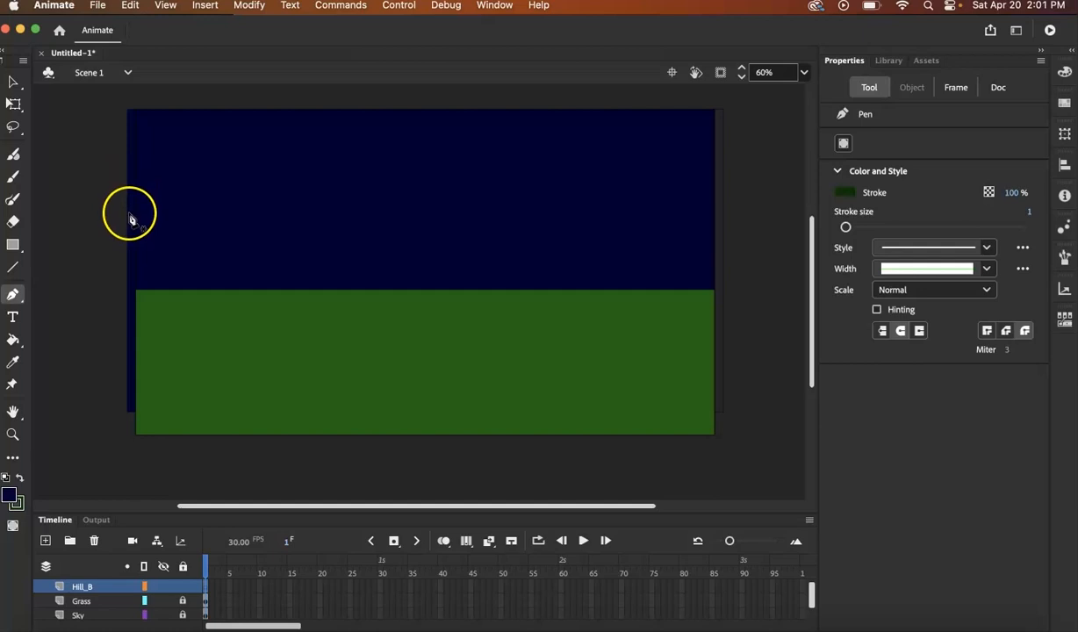
# - Unlock the Grass layer, shorten the green rectangle to about 259 px high, move it down to about Y 461, and relock the layer
pyautogui.click(93, 600)
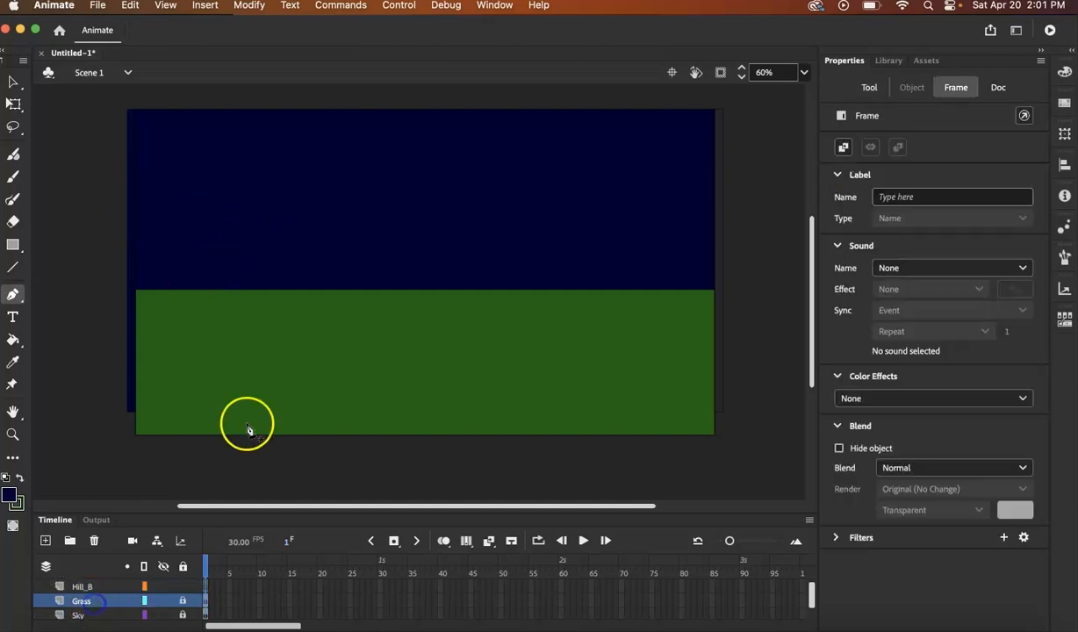
pyautogui.click(13, 104)
pyautogui.click(183, 602)
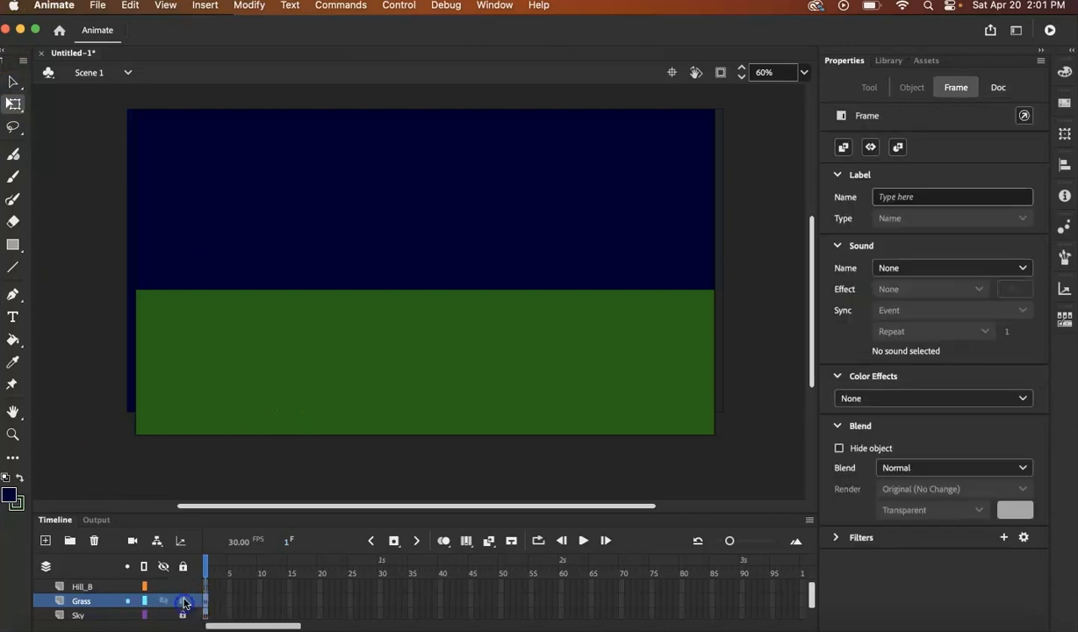
pyautogui.click(244, 408)
pyautogui.moveTo(425, 289)
pyautogui.mouseDown()
pyautogui.moveTo(424, 317)
pyautogui.moveTo(425, 306)
pyautogui.mouseUp()
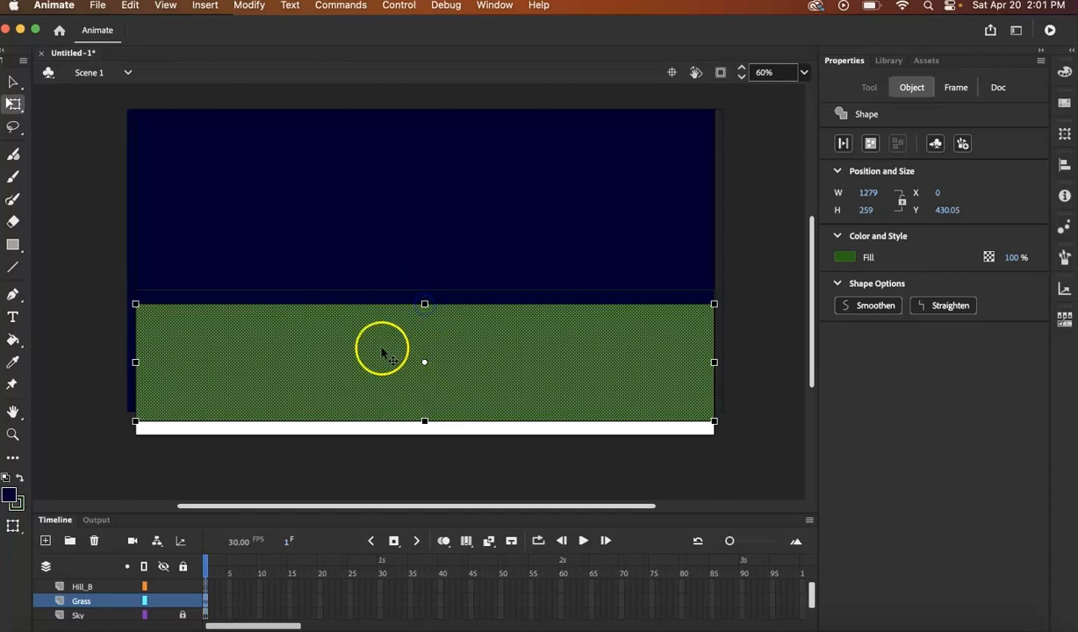
pyautogui.moveTo(318, 365); pyautogui.dragTo(319, 375)
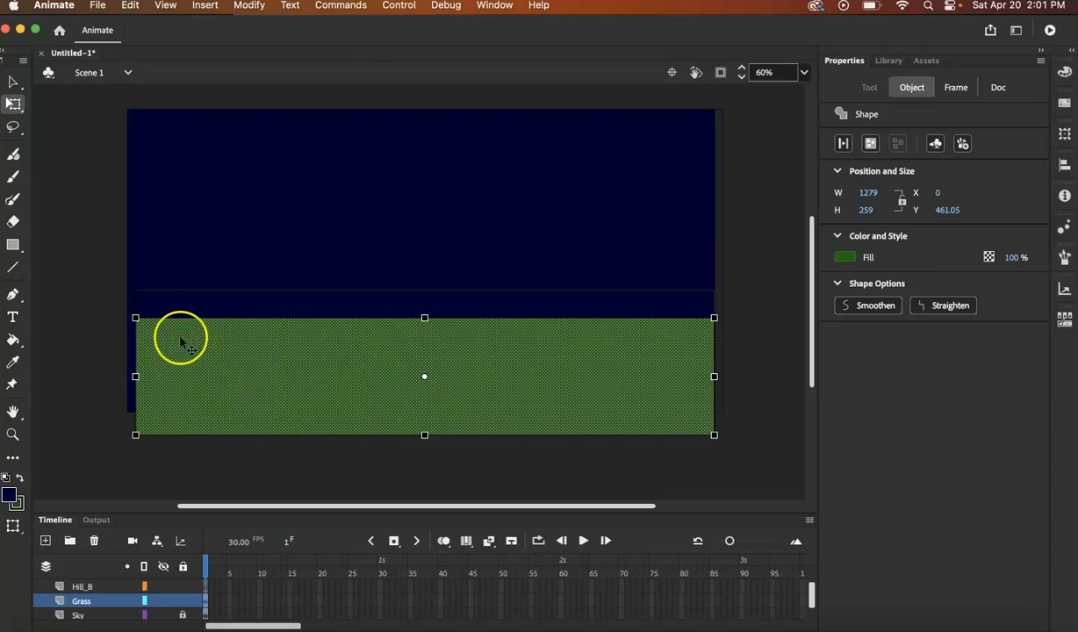
pyautogui.click(183, 601)
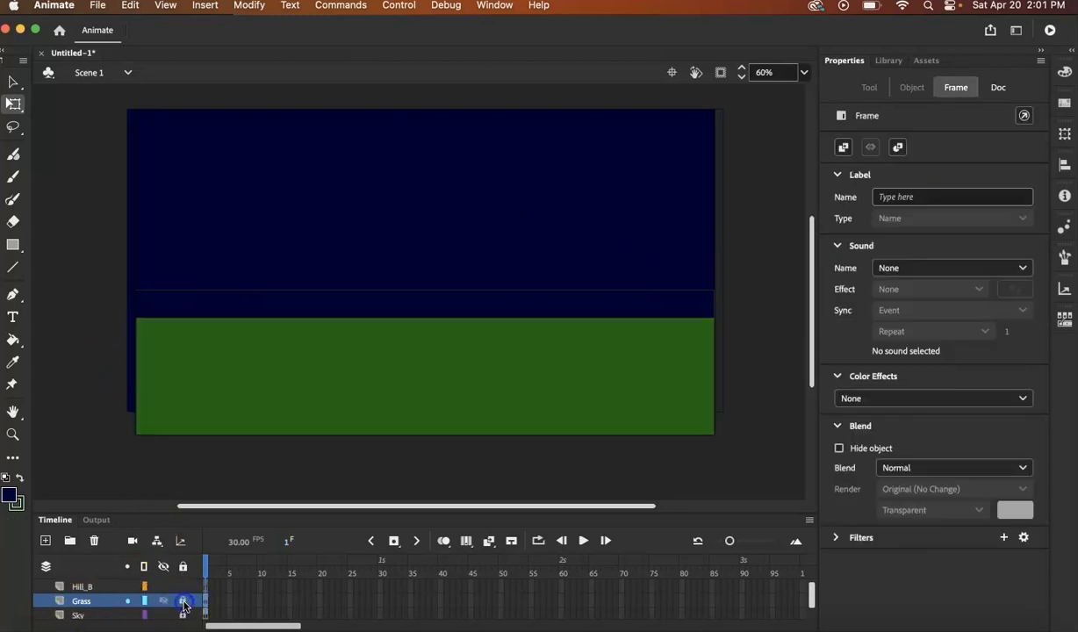
# - Draw a two-peaked hill ridge line with the Pen tool on the Hill_B layer, from the sky's left edge to its right edge
pyautogui.click(87, 586)
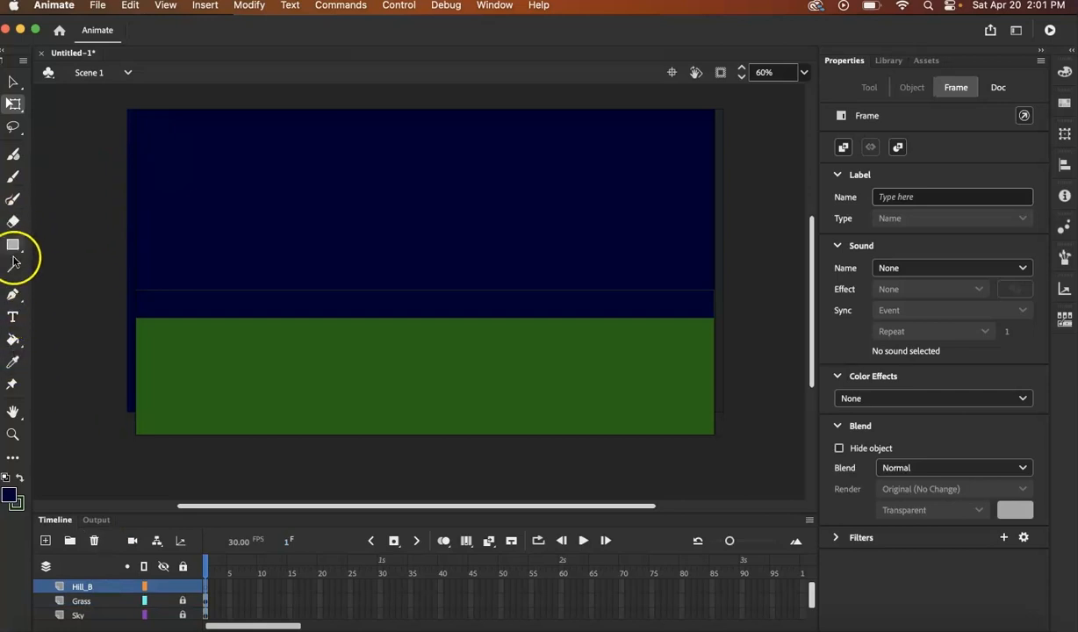
pyautogui.click(14, 296)
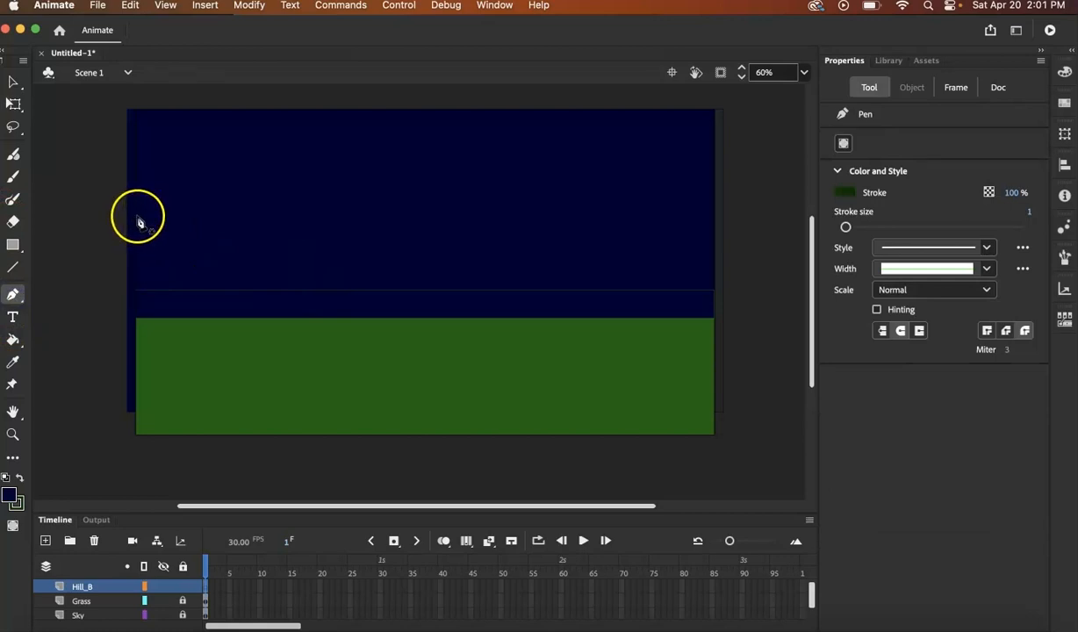
pyautogui.click(179, 198)
pyautogui.click(203, 201)
pyautogui.press('super+z')
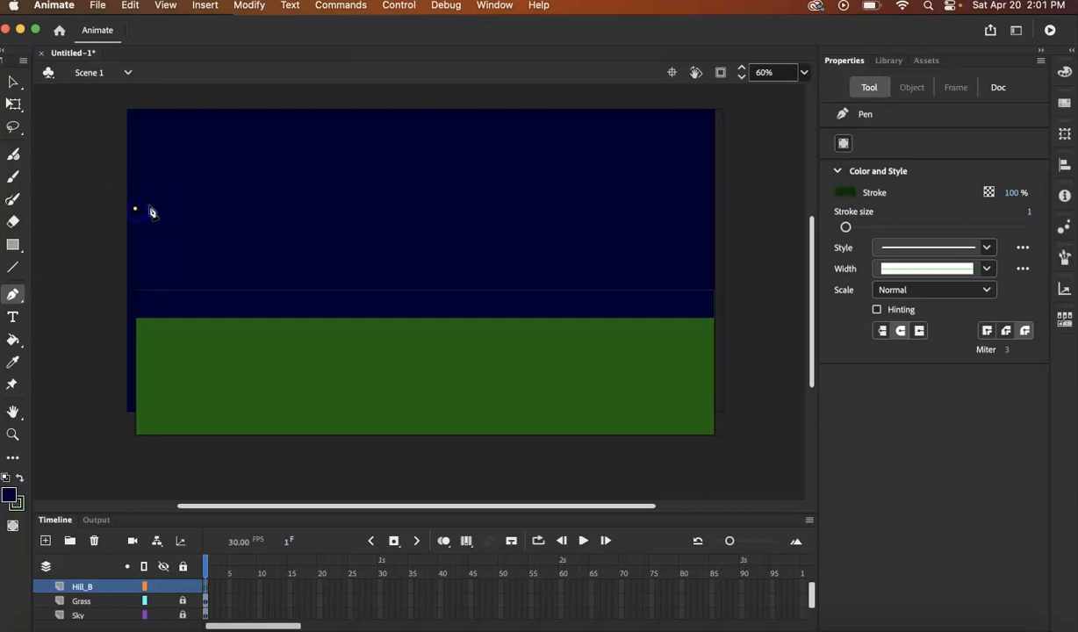
pyautogui.click(162, 195)
pyautogui.click(189, 194)
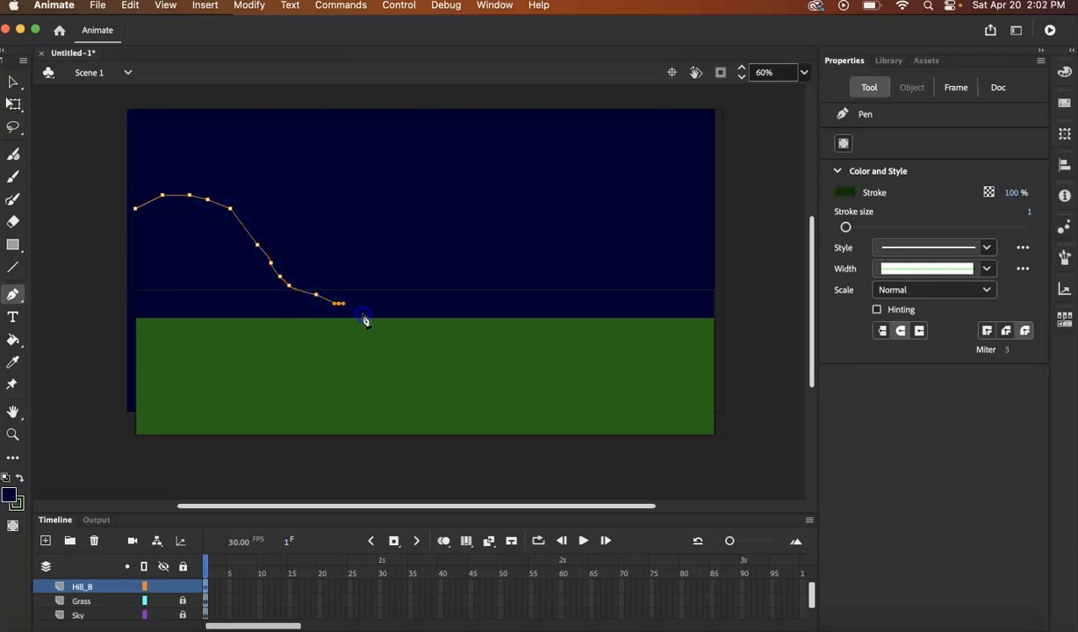
pyautogui.click(428, 318)
pyautogui.click(538, 230)
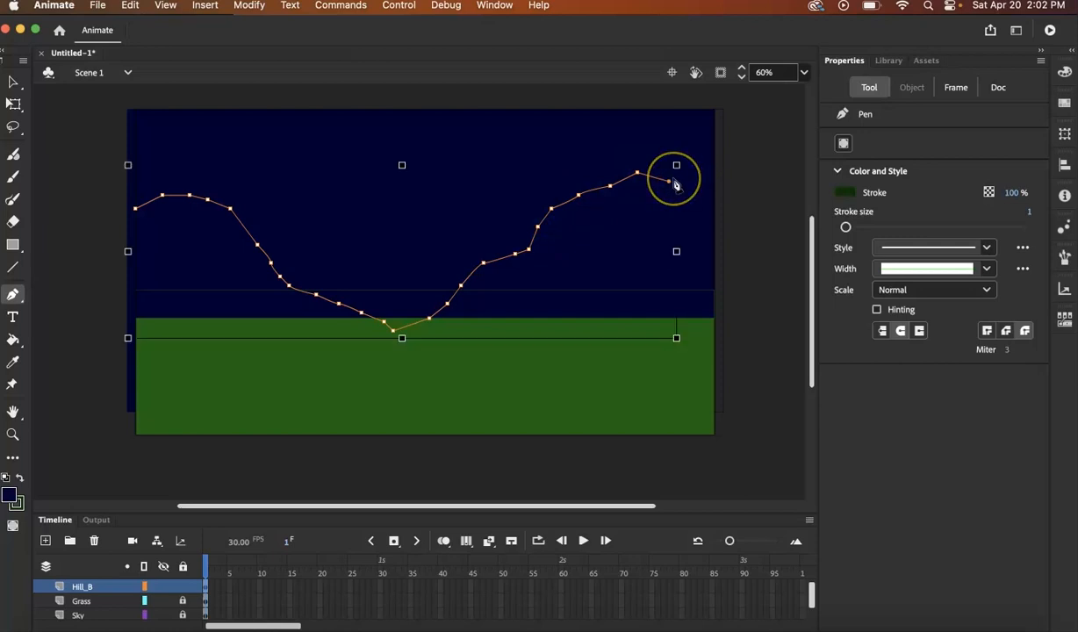
pyautogui.press('super+z')
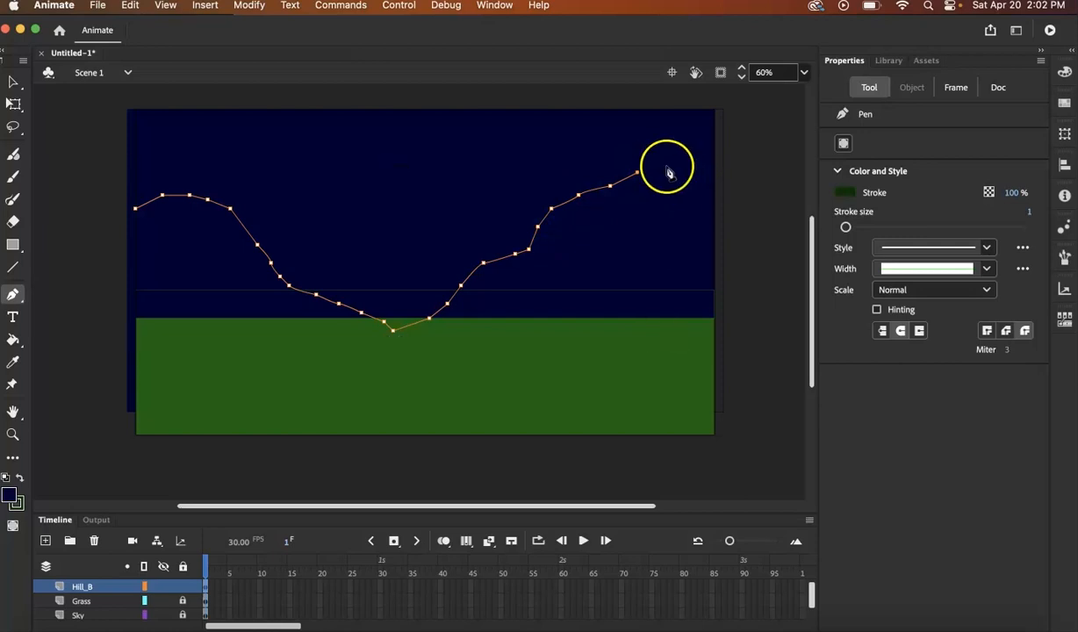
pyautogui.click(654, 169)
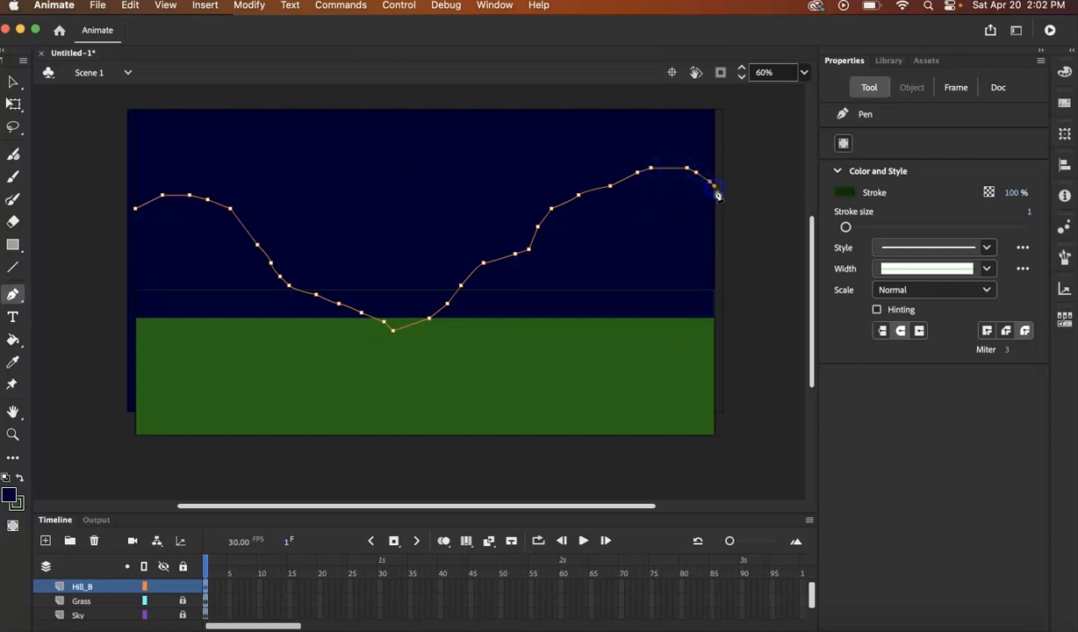
# - Close the Hill_B outline down the right side, along the grass's bottom edge and back up to the ridge's starting point
pyautogui.click(717, 442)
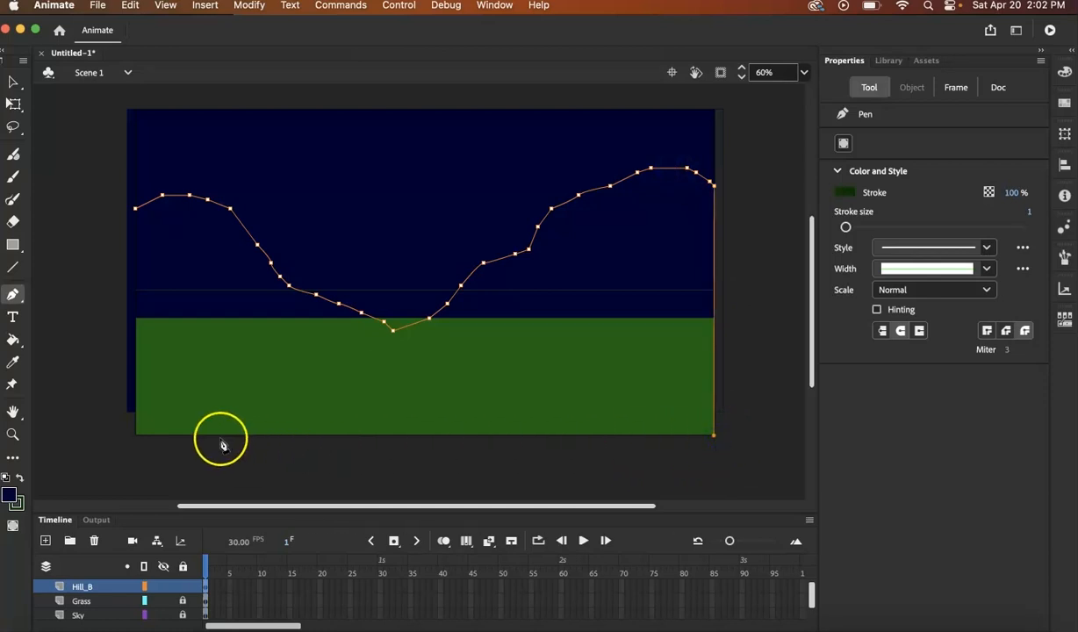
pyautogui.click(137, 437)
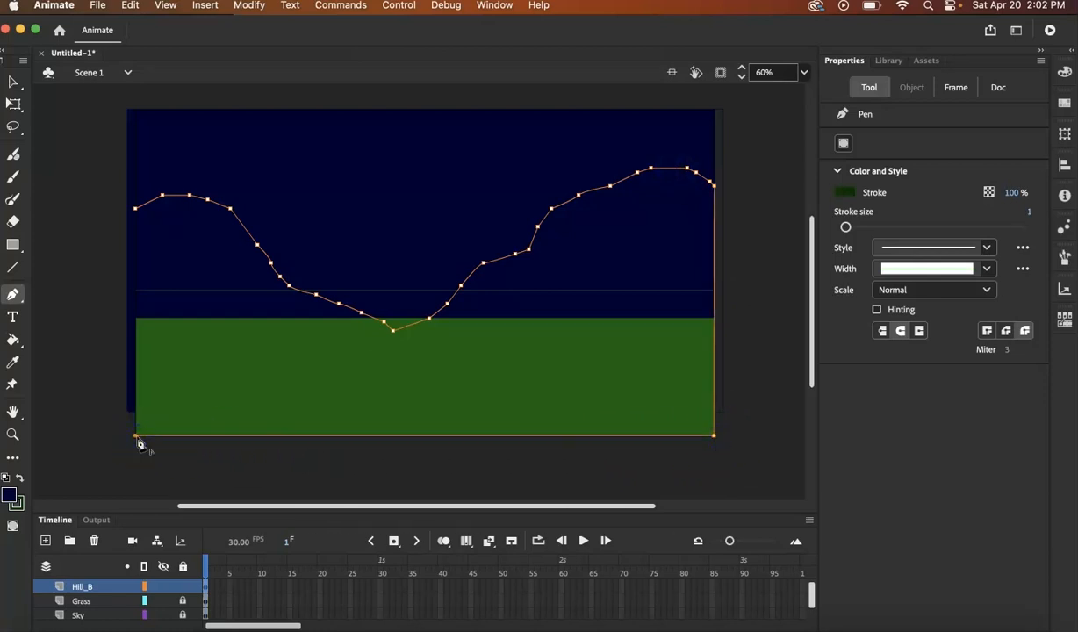
pyautogui.click(136, 210)
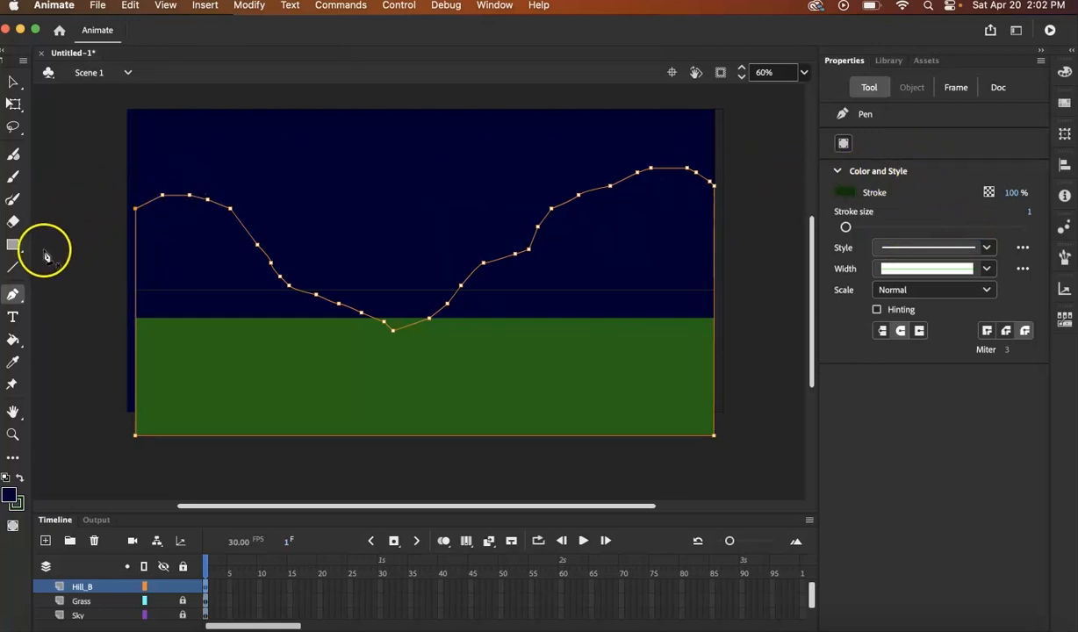
# - Fill the Hill_B outline with dark green #003300 using the Paint Bucket
pyautogui.click(12, 341)
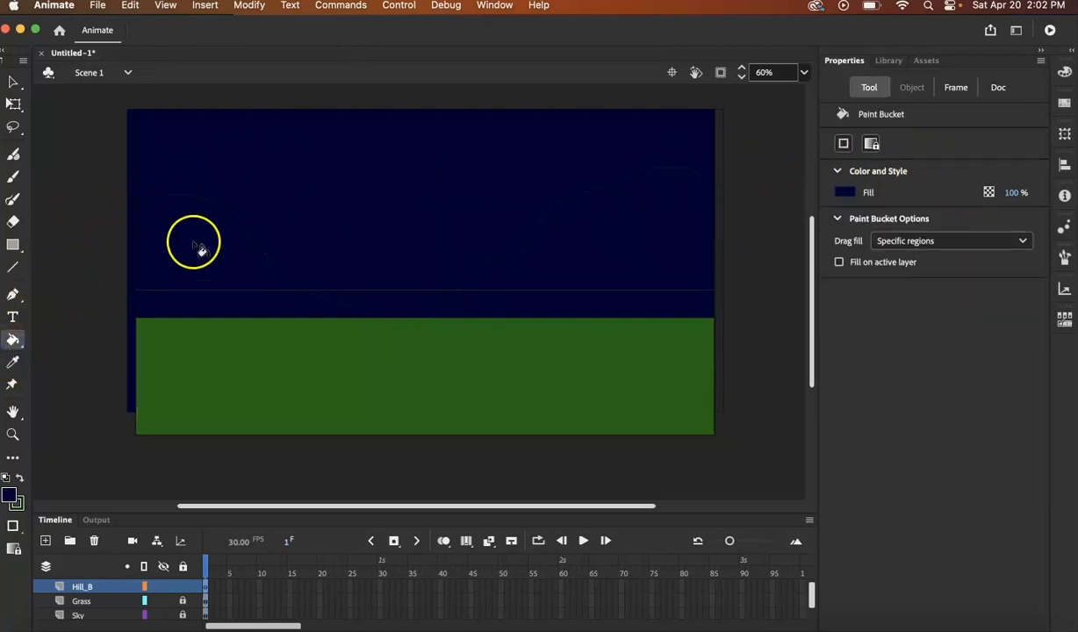
pyautogui.click(851, 194)
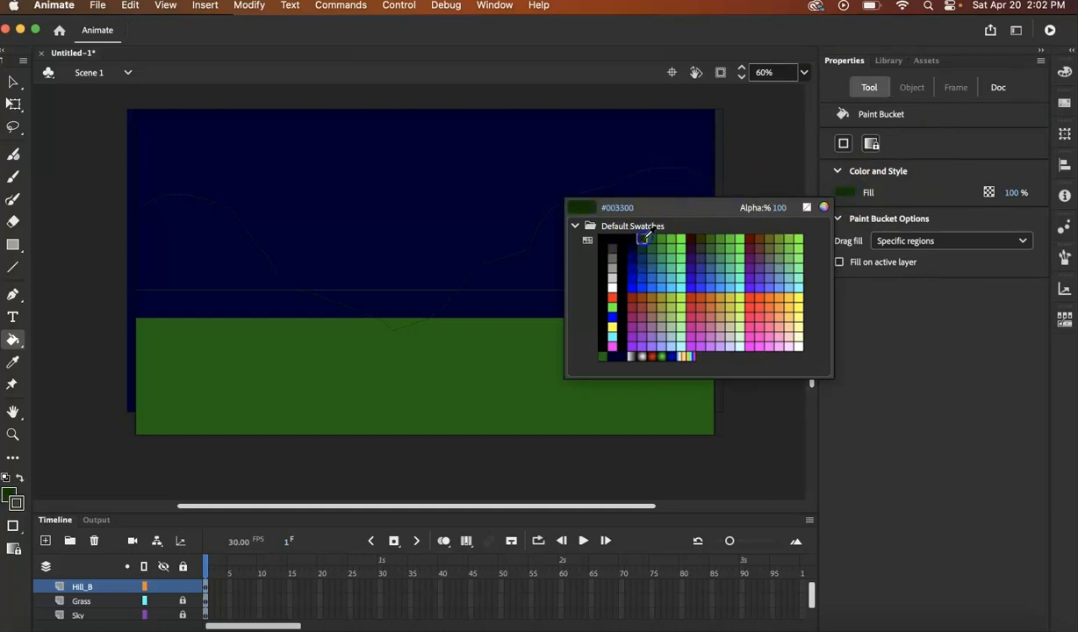
pyautogui.click(644, 237)
pyautogui.click(611, 239)
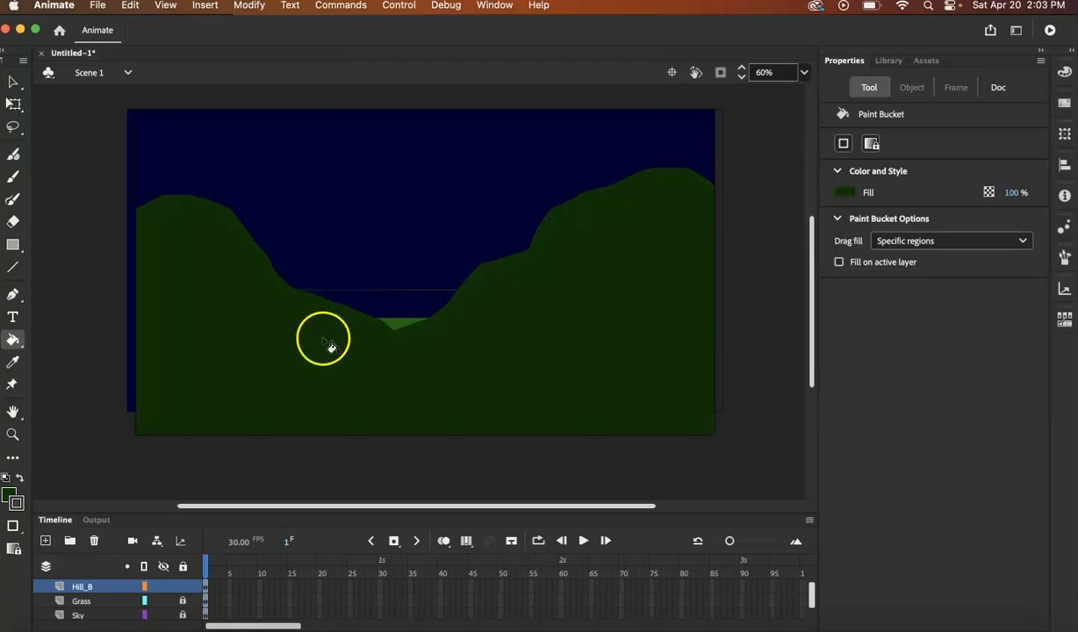
# - Move the Hill_B layer between Grass and Sky, and deselect the hill artwork
pyautogui.moveTo(99, 594)
pyautogui.mouseDown()
pyautogui.moveTo(94, 611)
pyautogui.moveTo(99, 597)
pyautogui.mouseUp()
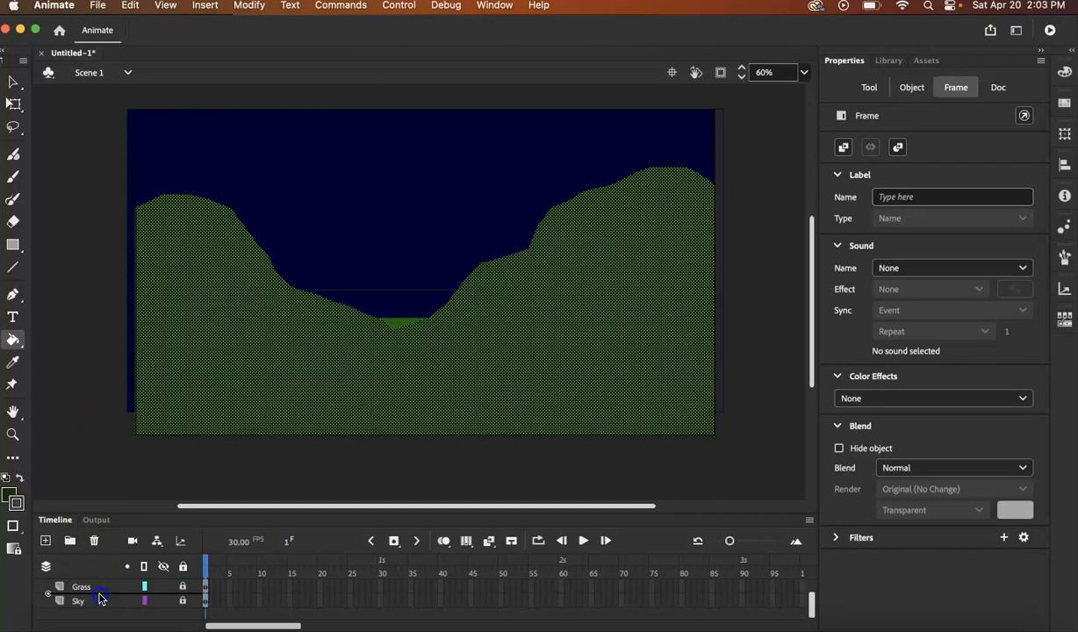
pyautogui.moveTo(99, 598); pyautogui.dragTo(99, 597)
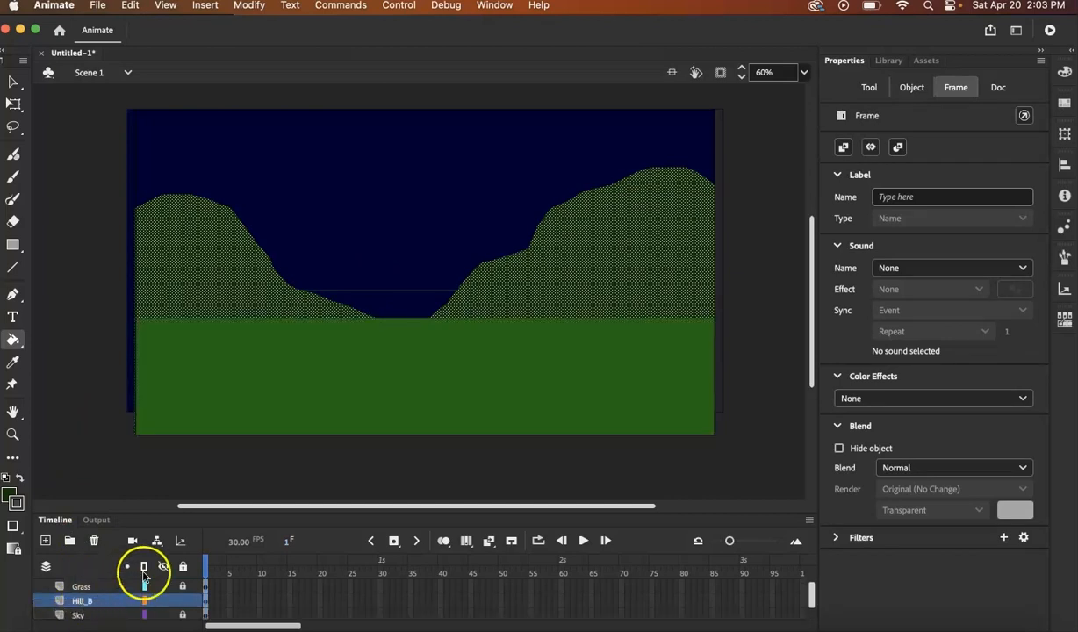
pyautogui.click(13, 81)
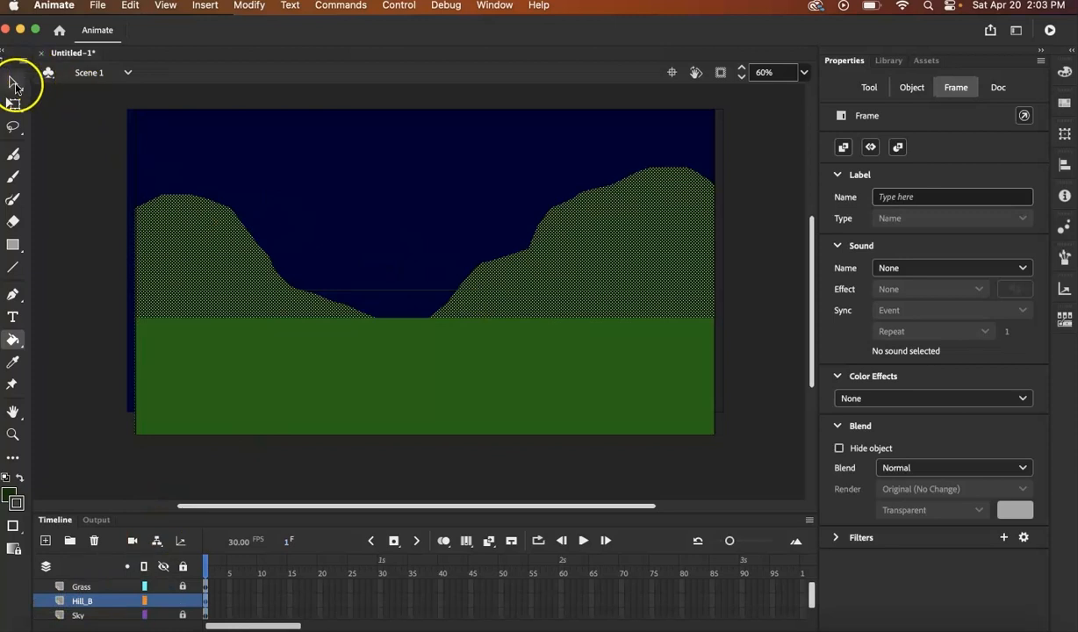
pyautogui.click(86, 158)
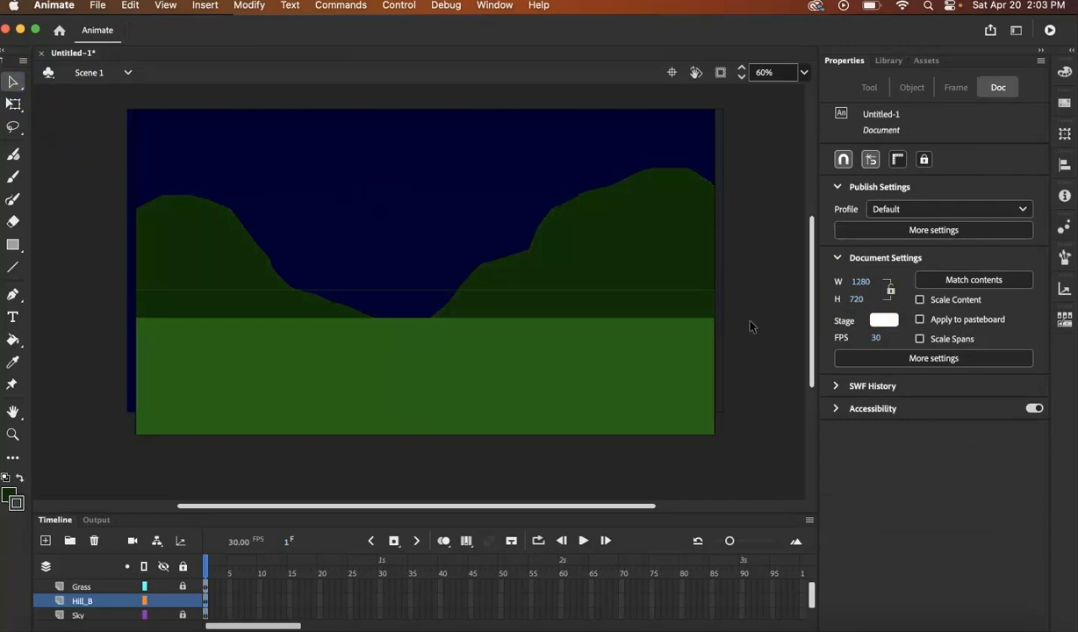
pyautogui.scroll(-1, 75, 588)
pyautogui.scroll(1, 78, 595)
# - Add a layer named "Hill A" between Grass and Hill_B, accepting the adjusted layer name
pyautogui.click(46, 542)
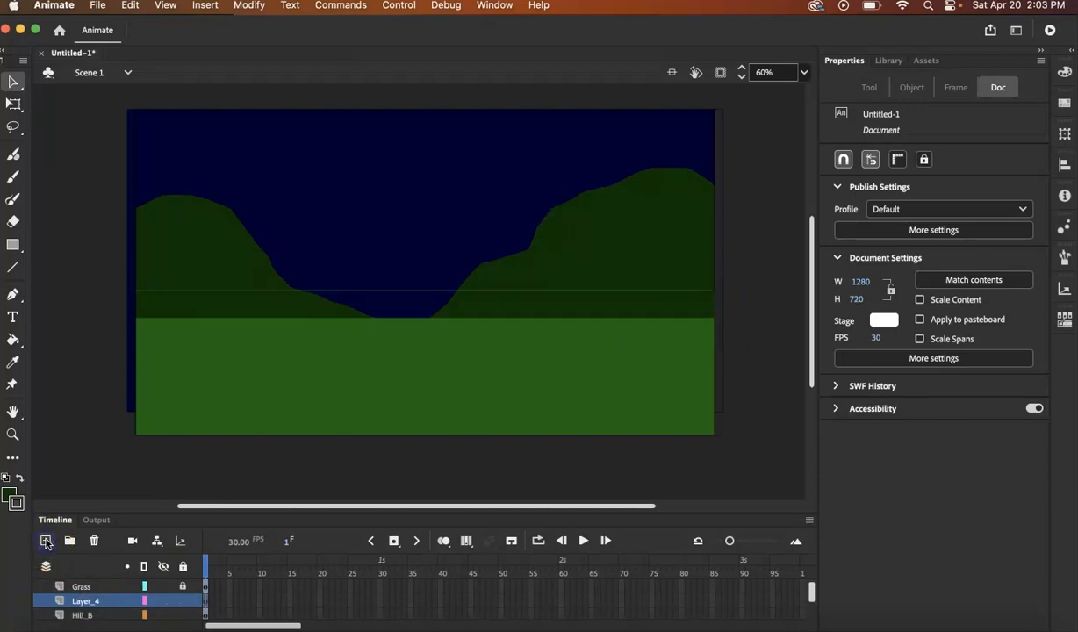
pyautogui.doubleClick(83, 601)
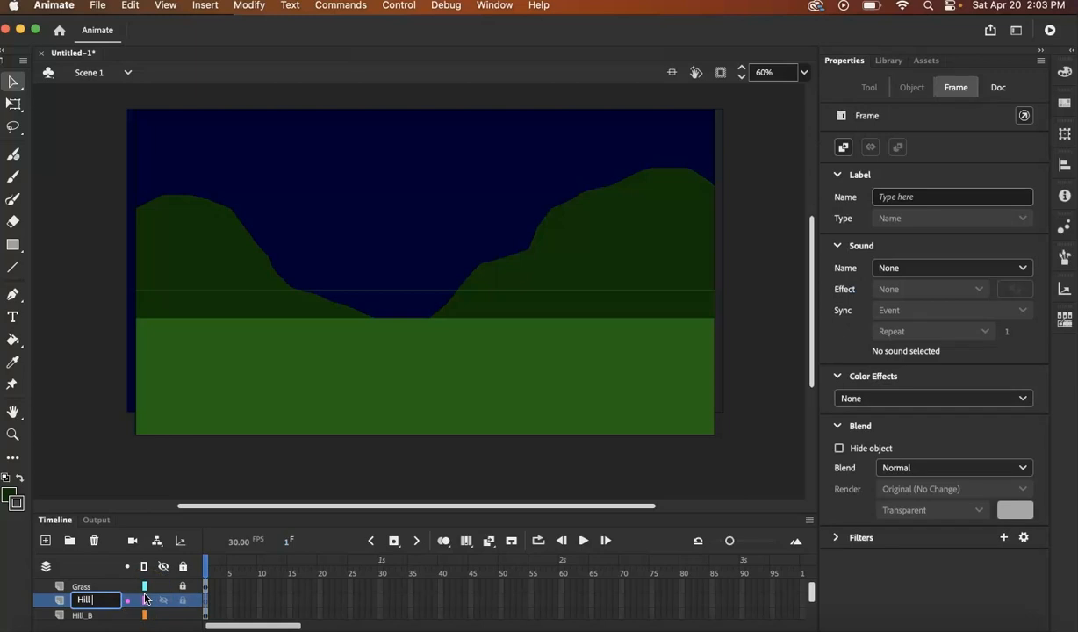
pyautogui.press('Return')
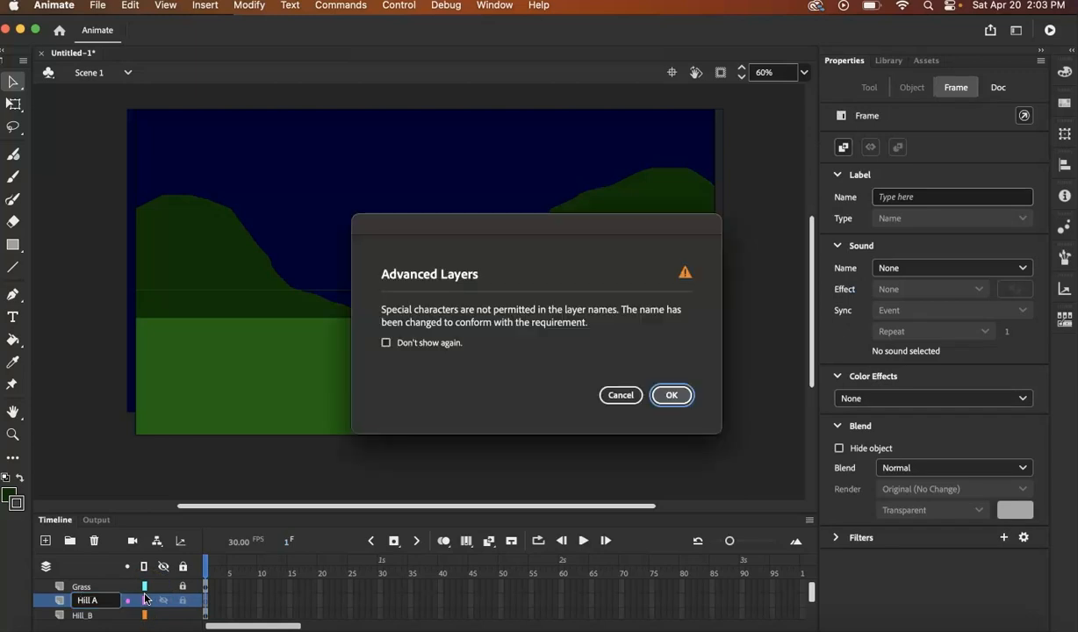
pyautogui.click(675, 395)
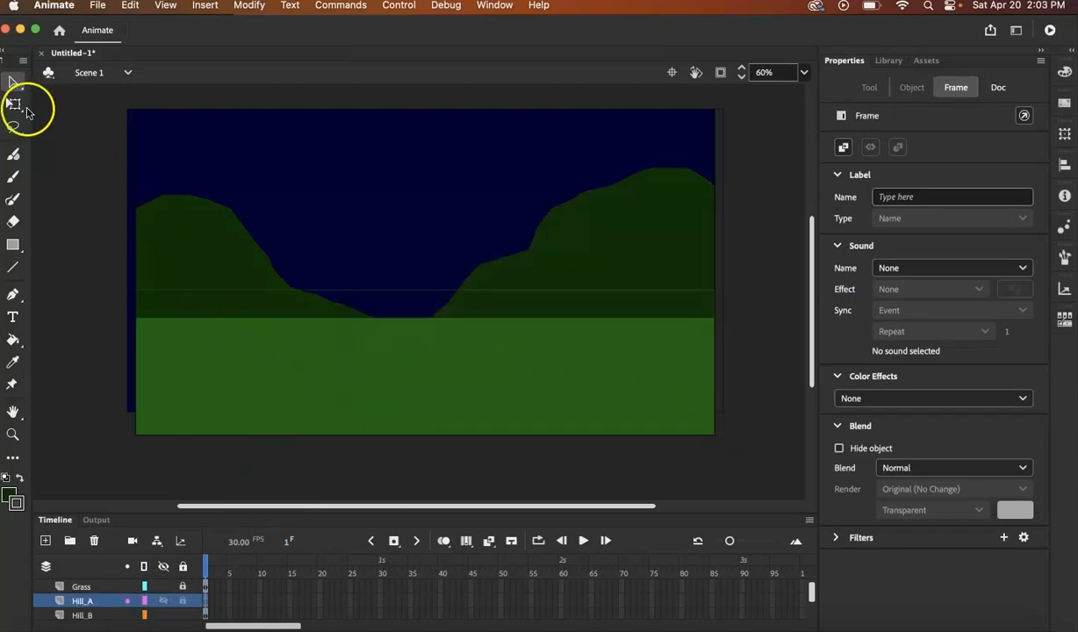
# - Set the Pen tool's stroke color to the green swatch #006600
pyautogui.click(12, 294)
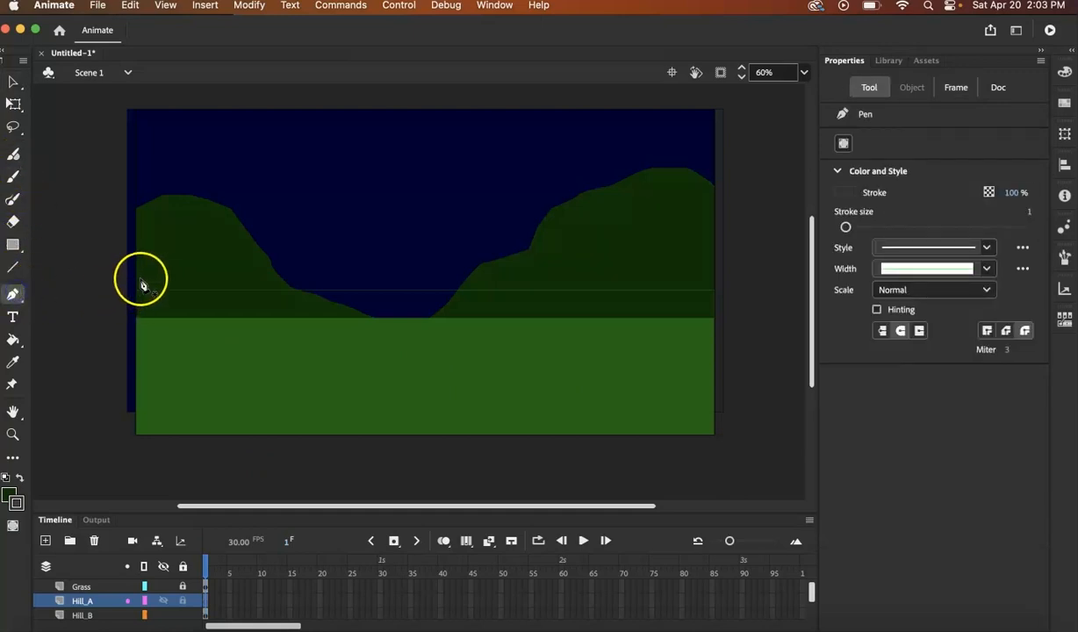
pyautogui.click(852, 192)
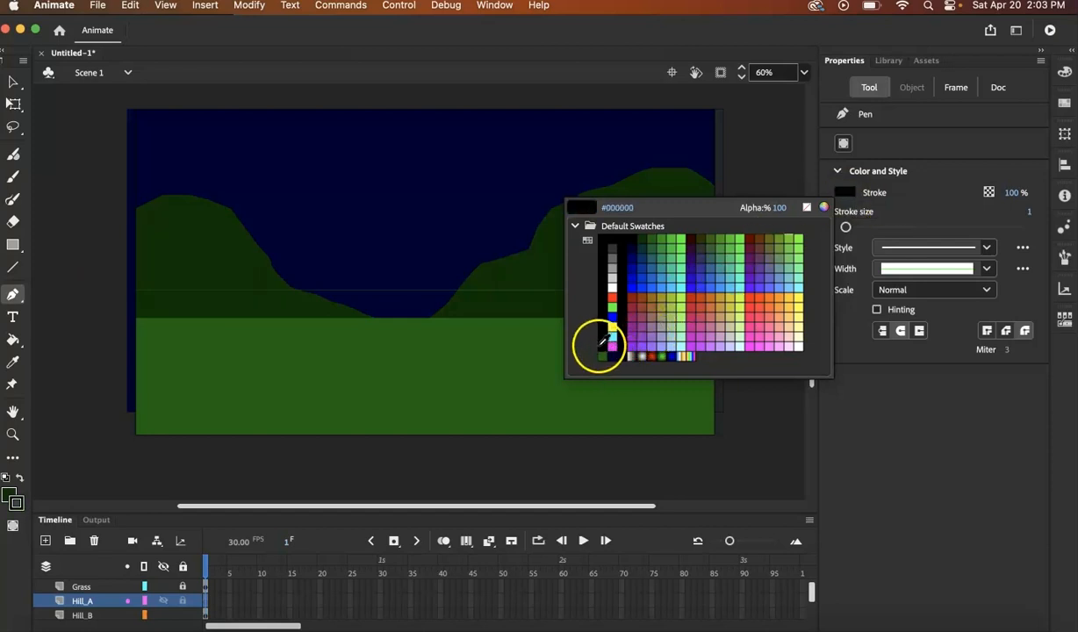
pyautogui.click(656, 235)
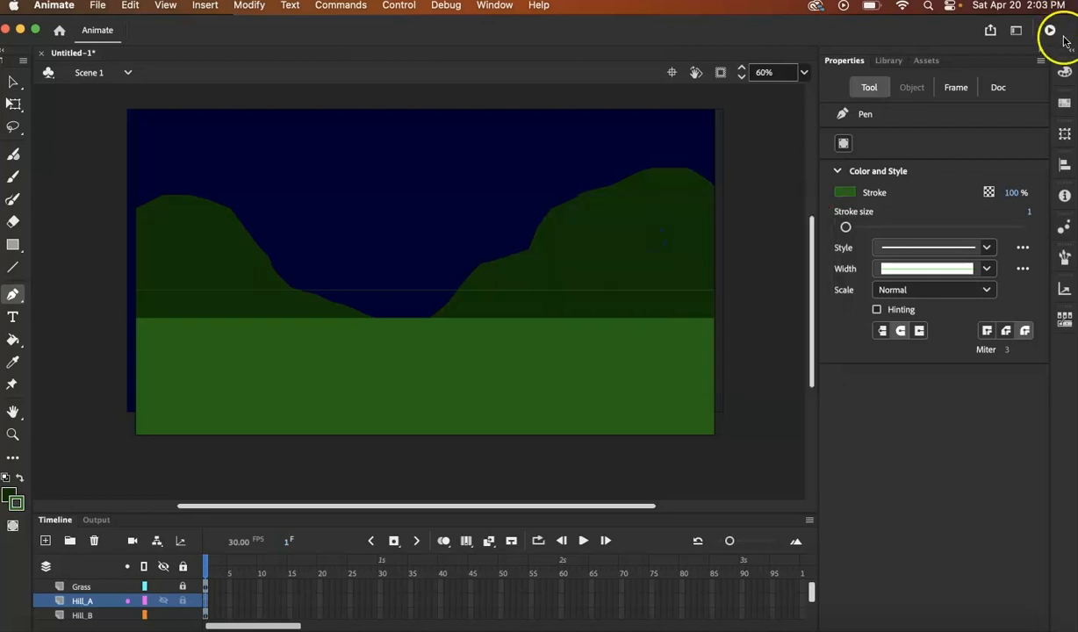
# - Review the current fill and stroke colors in the color mixer
pyautogui.click(1065, 73)
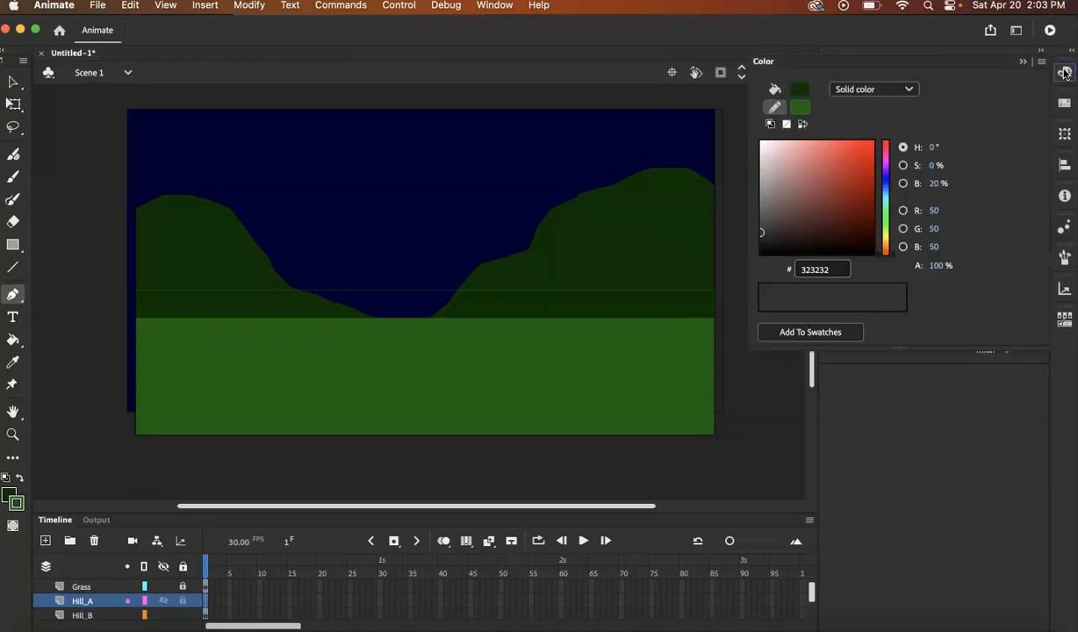
pyautogui.click(799, 91)
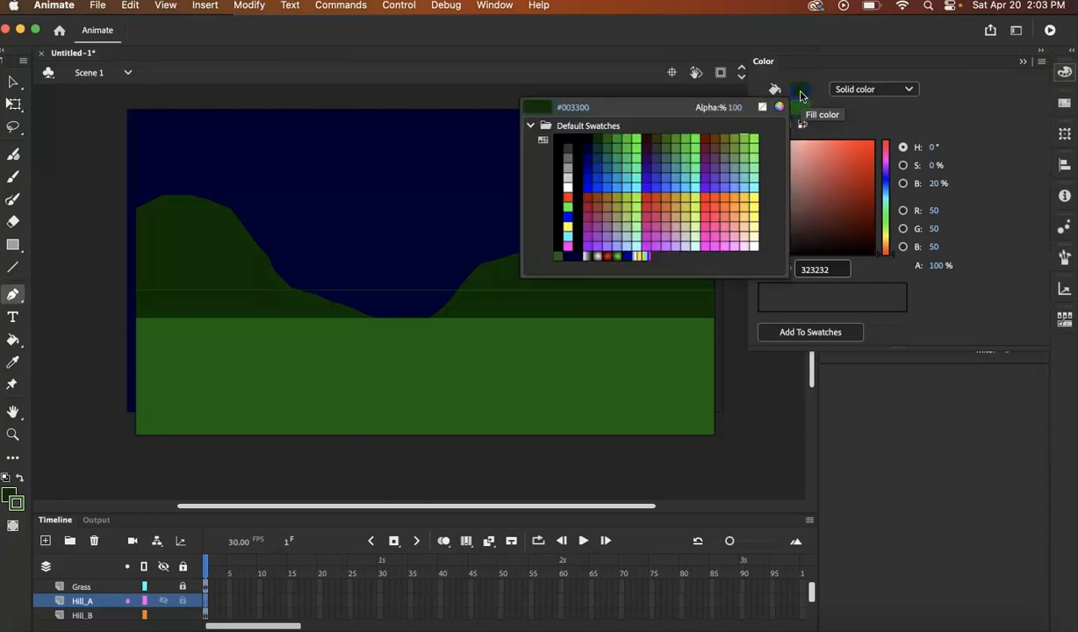
pyautogui.click(800, 95)
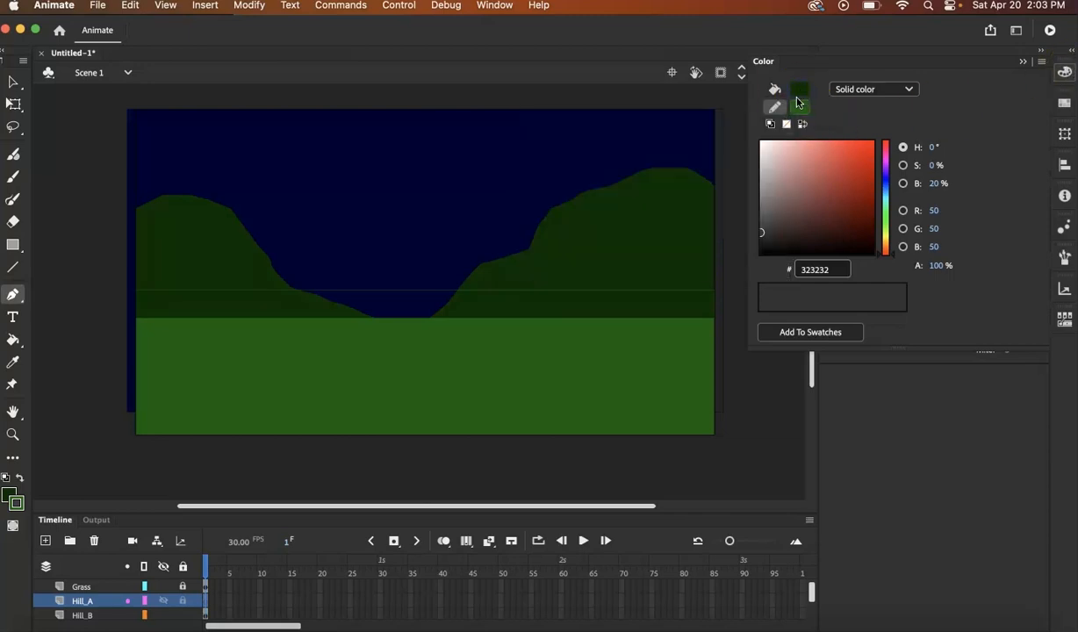
pyautogui.click(774, 88)
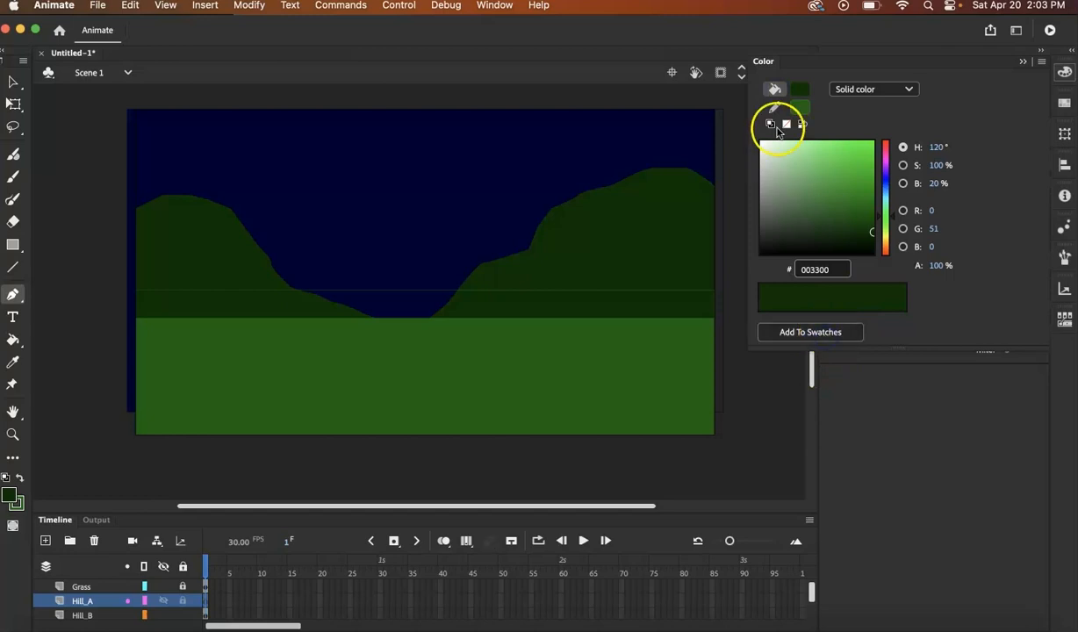
pyautogui.click(774, 107)
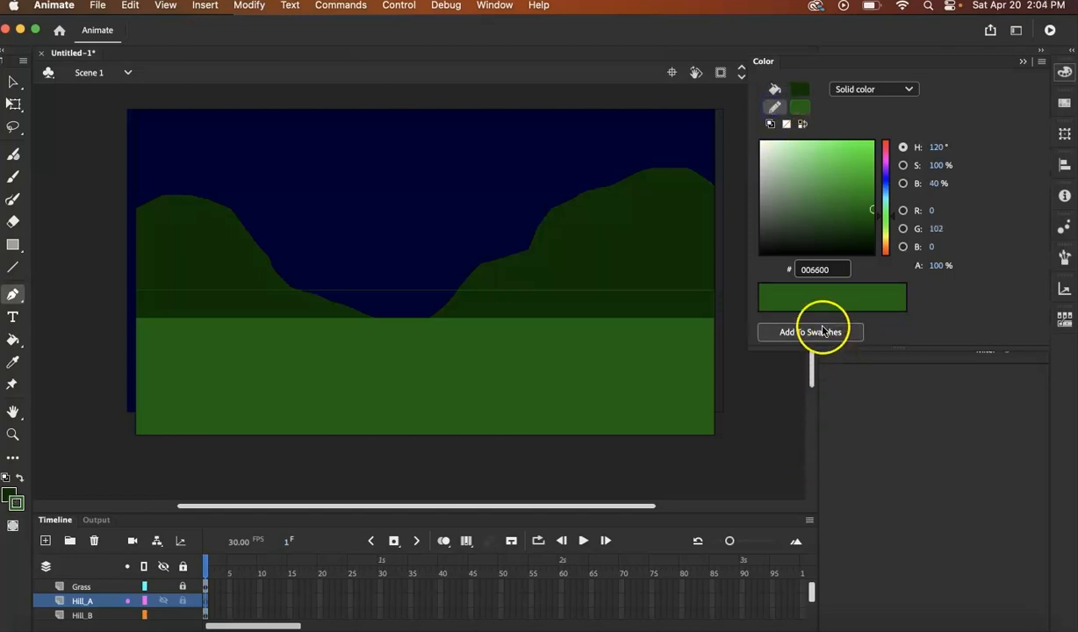
pyautogui.click(1024, 61)
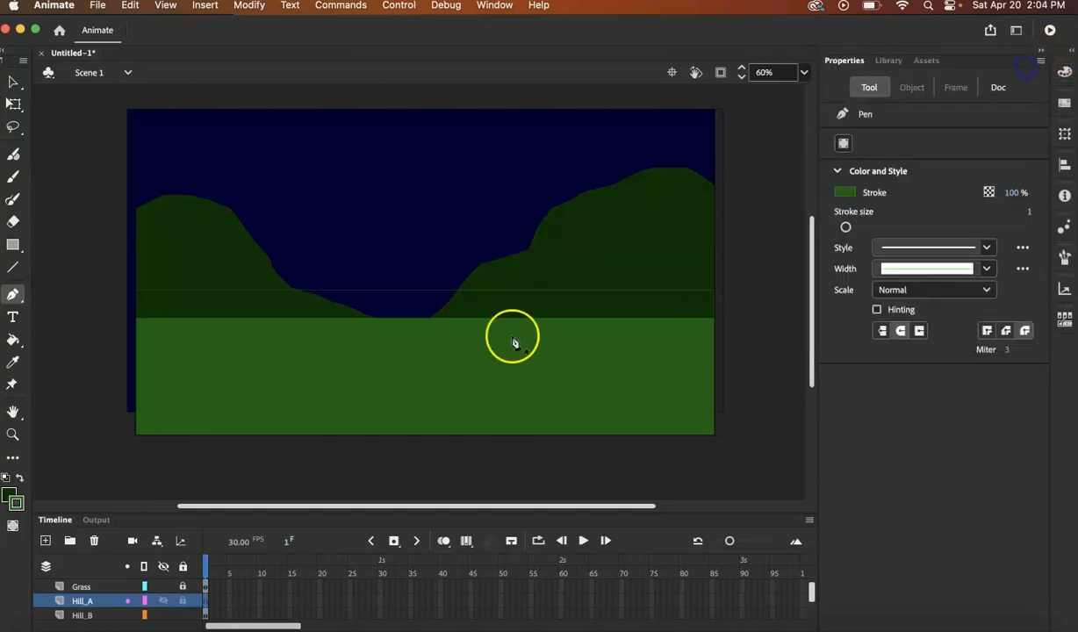
# - Draw a closed, lower hill outline on the Hill_A layer with the Pen tool, spanning the scene's width down to the grass's bottom edge
pyautogui.click(134, 280)
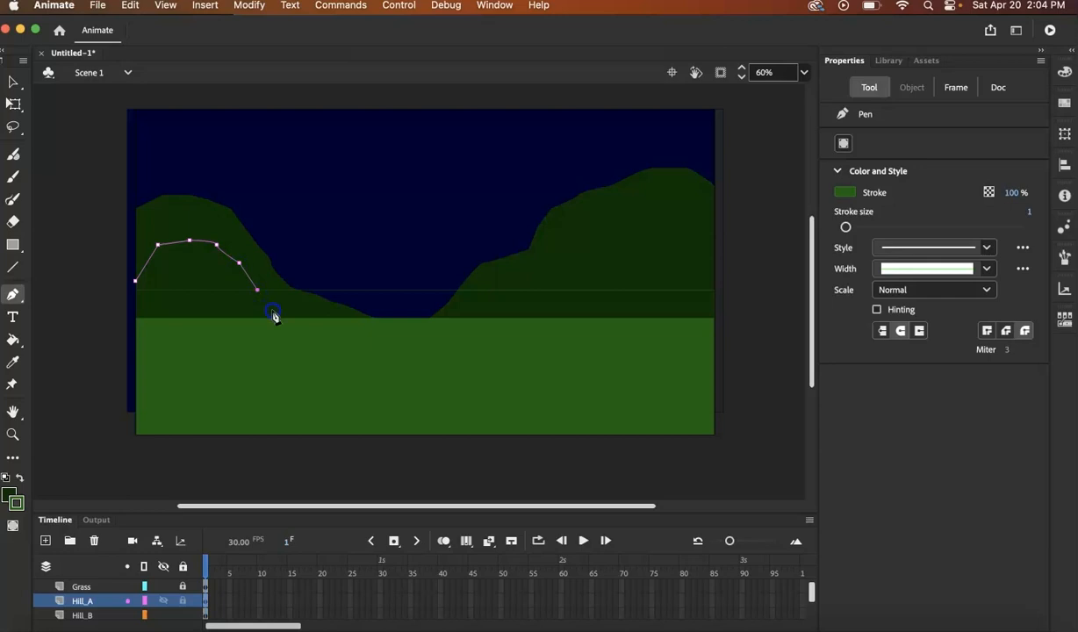
pyautogui.click(302, 314)
pyautogui.click(338, 322)
pyautogui.click(369, 330)
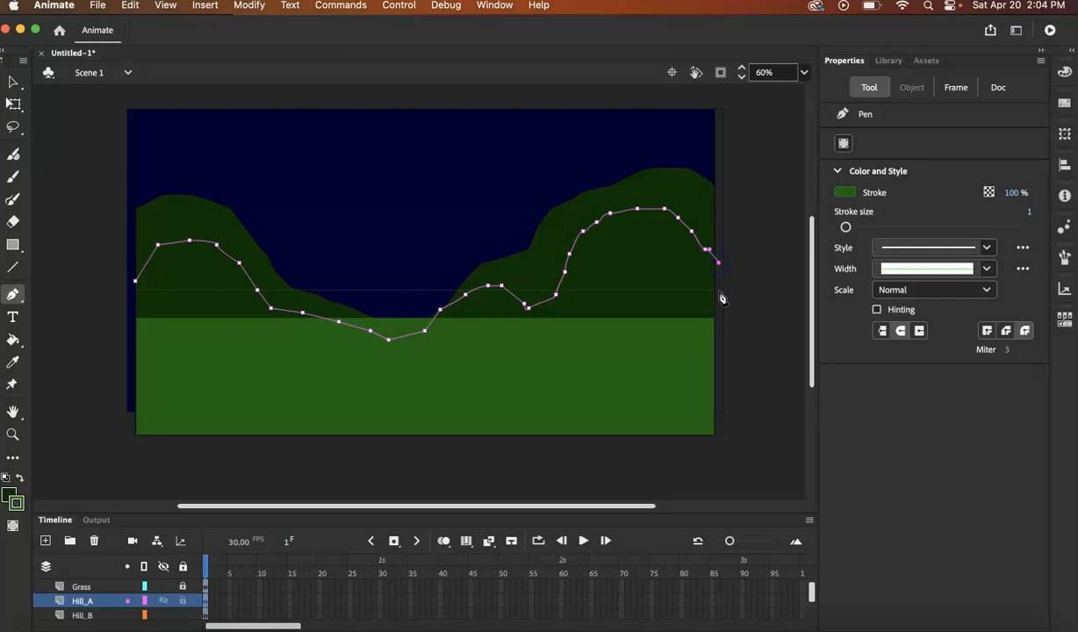
pyautogui.click(716, 436)
pyautogui.click(136, 435)
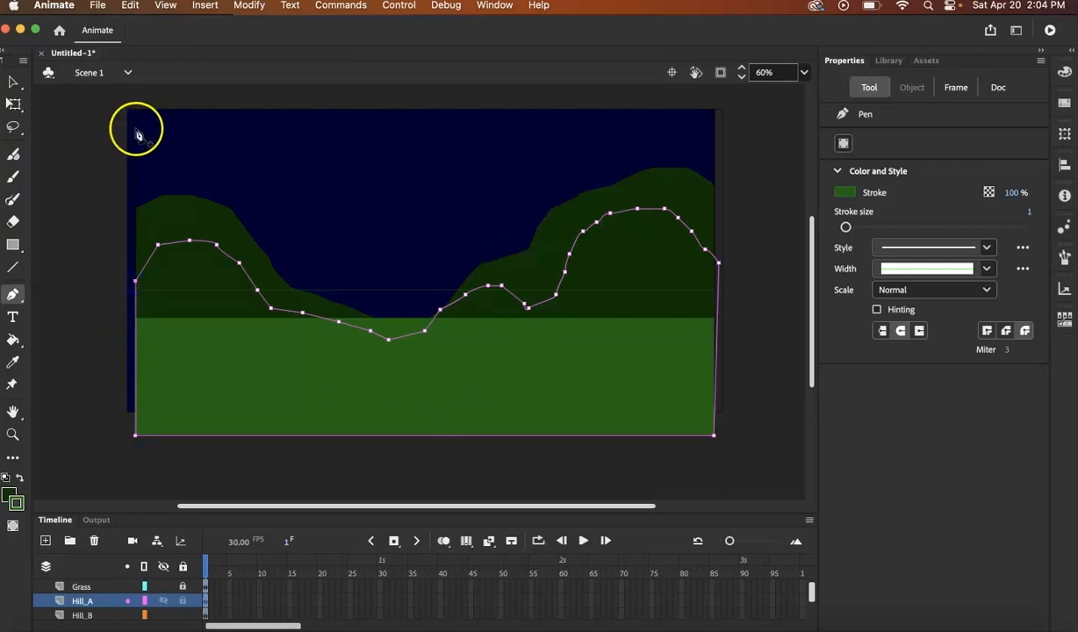
pyautogui.click(15, 82)
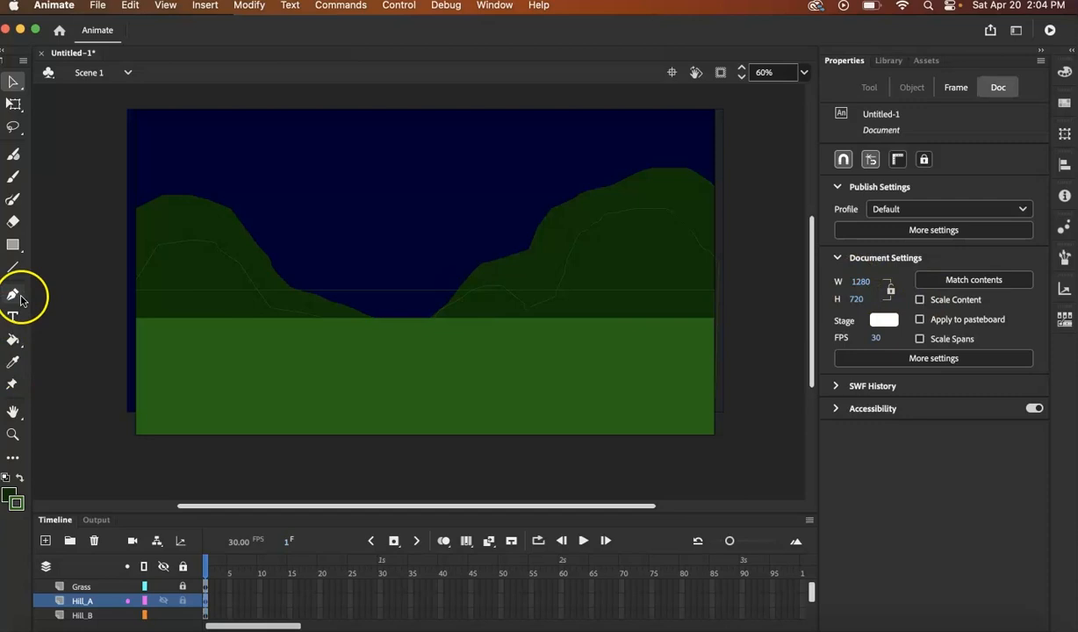
# - Fill the closed hill outline on the Hill_A layer with green #006600 using the Paint Bucket
pyautogui.click(13, 340)
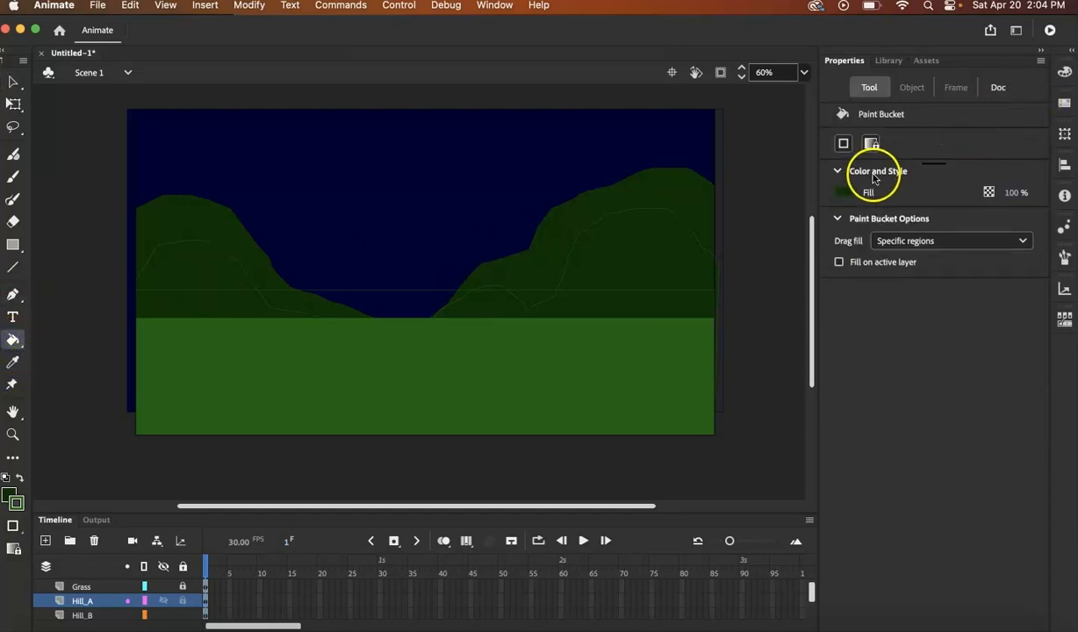
pyautogui.click(846, 192)
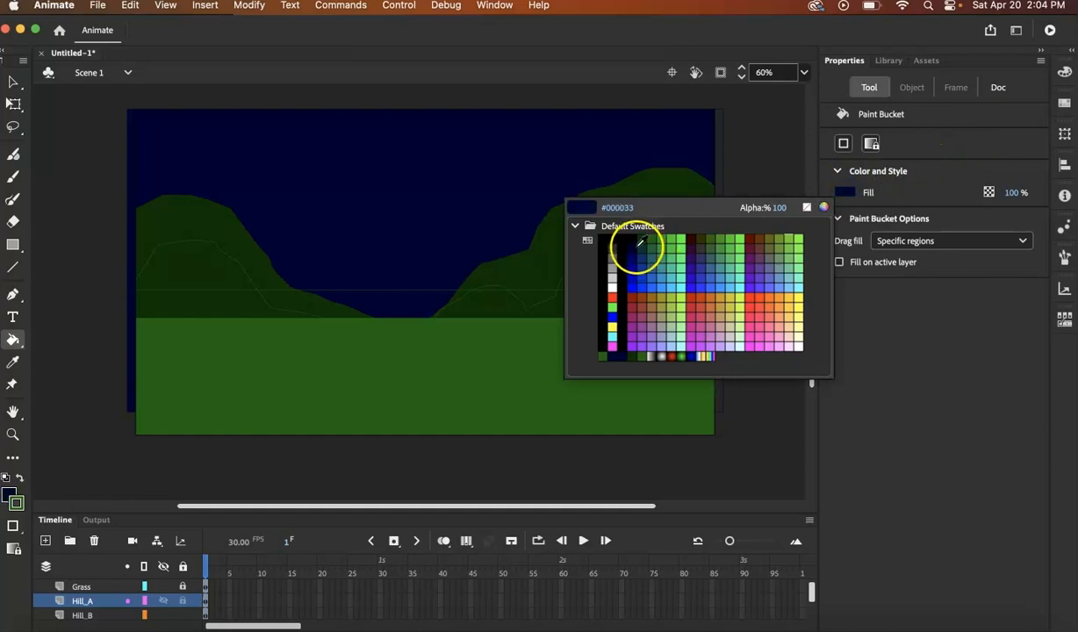
pyautogui.click(611, 349)
pyautogui.click(505, 300)
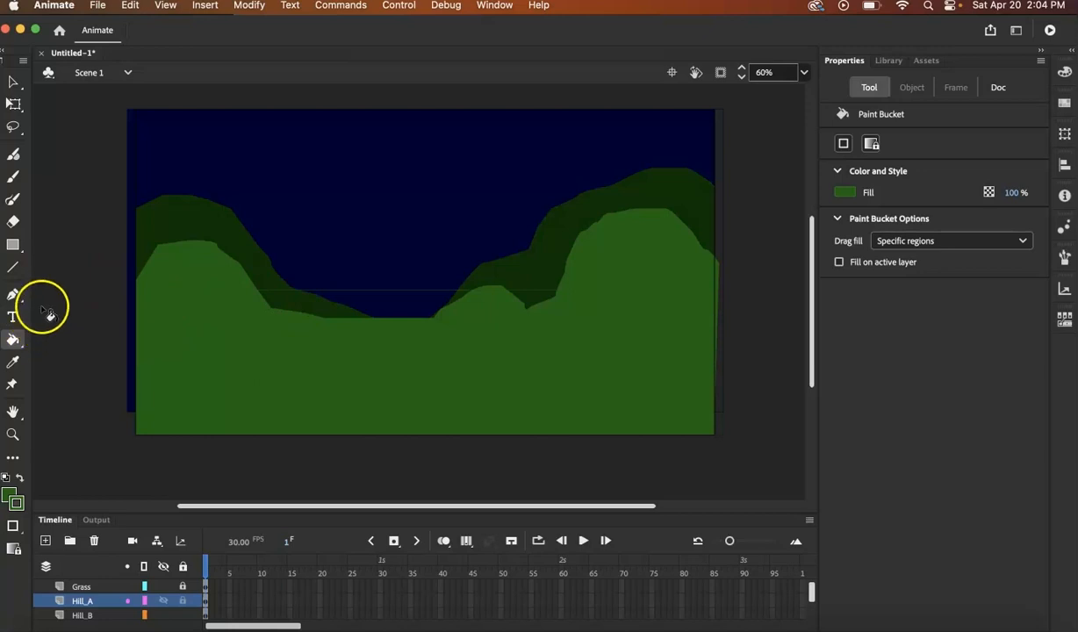
# - Fill the Hill_A shape with the brighter green #009900 and check that fill color in the color mixer
pyautogui.click(845, 193)
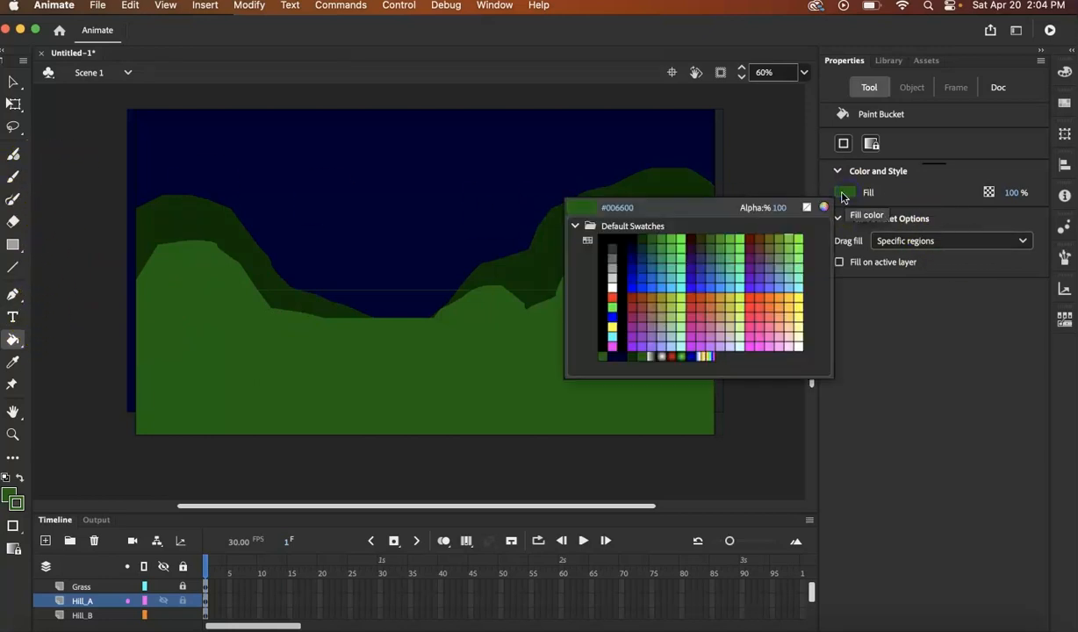
pyautogui.click(669, 241)
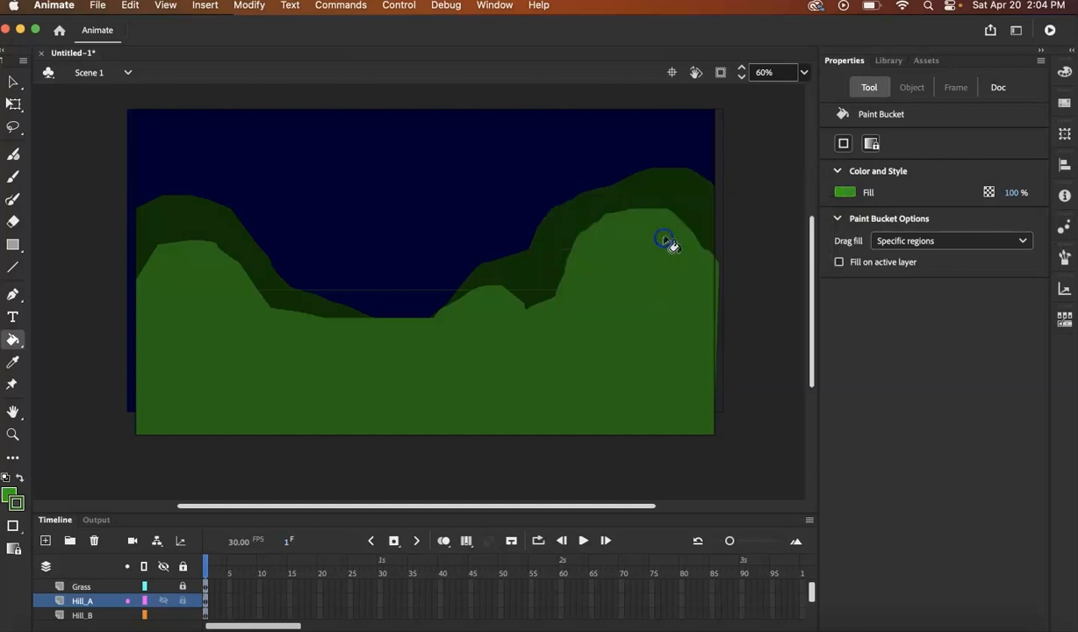
pyautogui.click(660, 252)
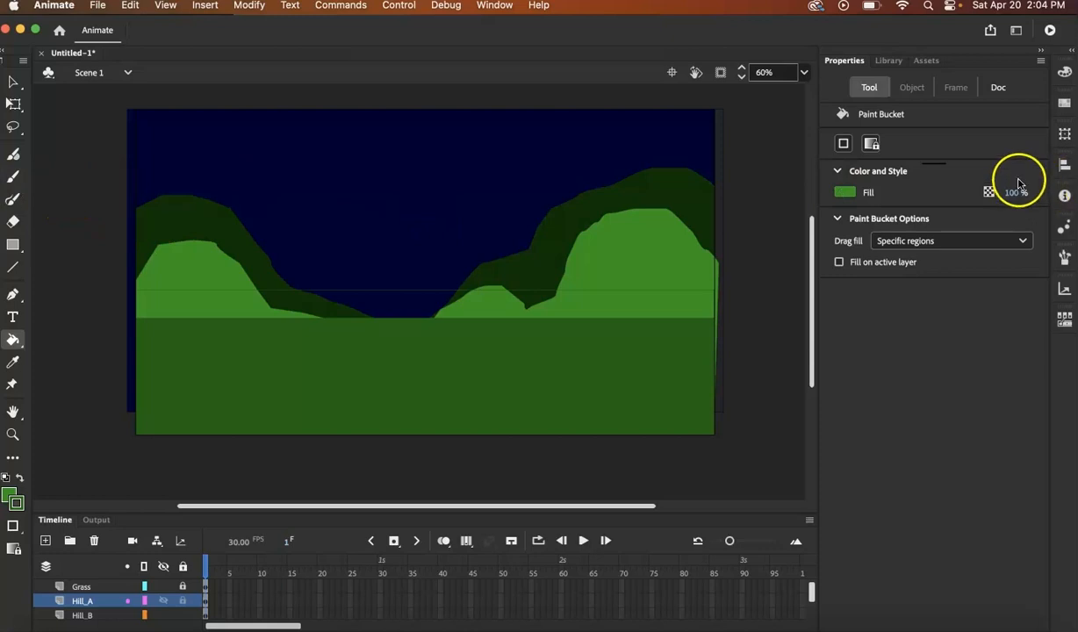
pyautogui.click(1064, 72)
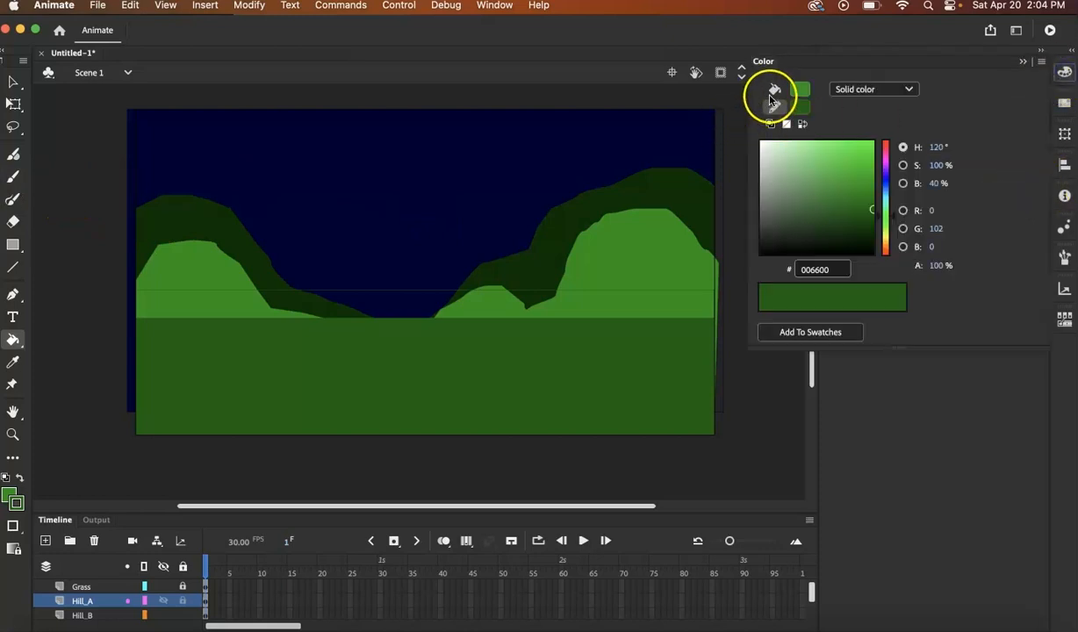
pyautogui.click(773, 91)
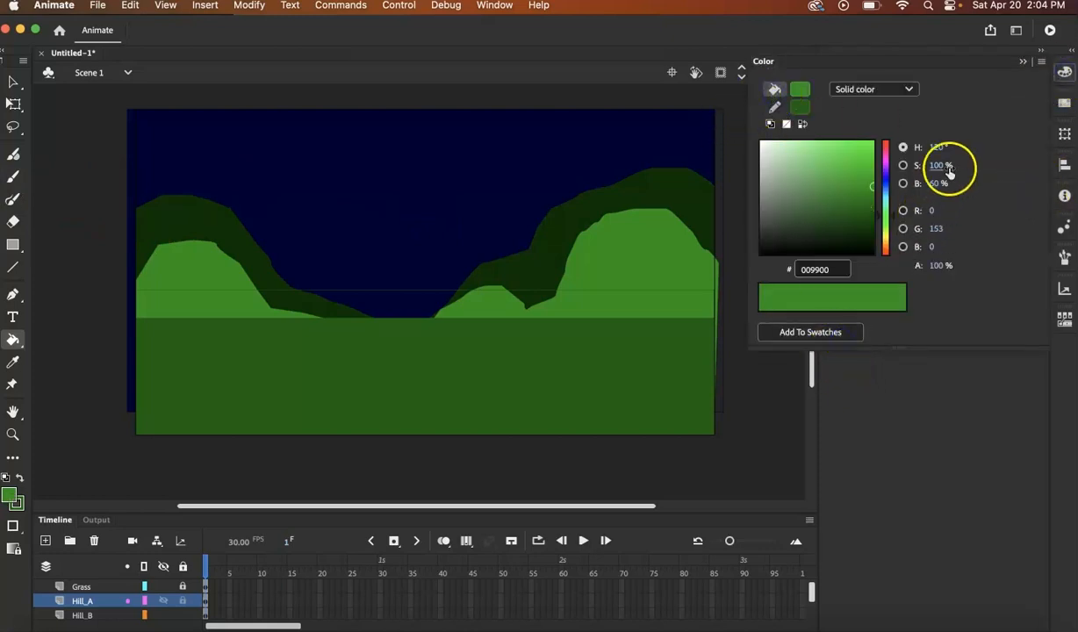
pyautogui.click(1023, 62)
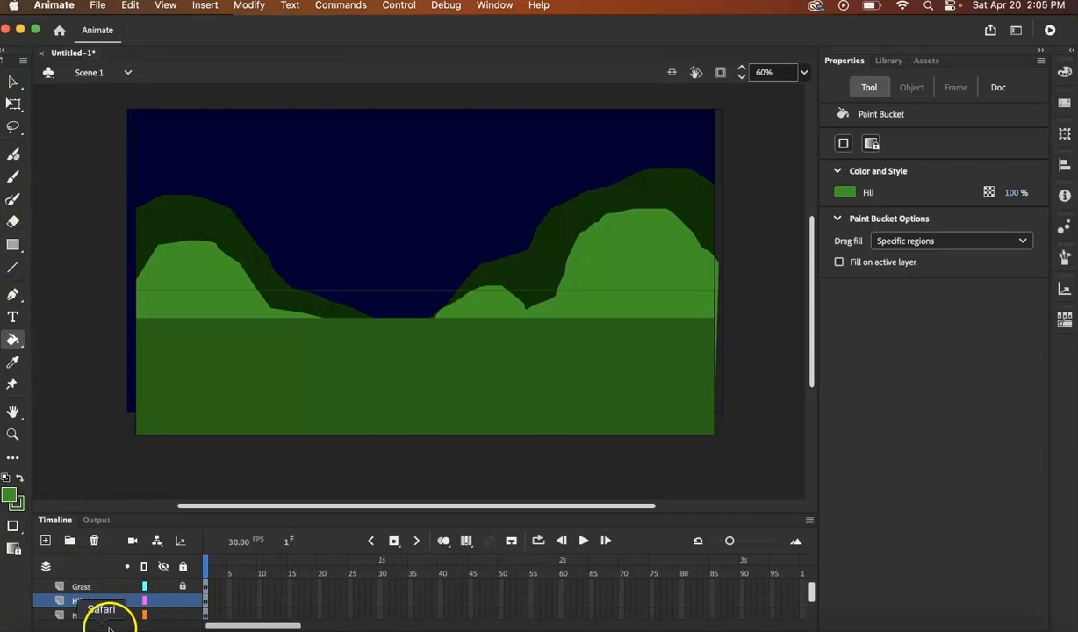
# - Add a layer named "Sun" directly above the Sky layer
pyautogui.scroll(-2, 98, 600)
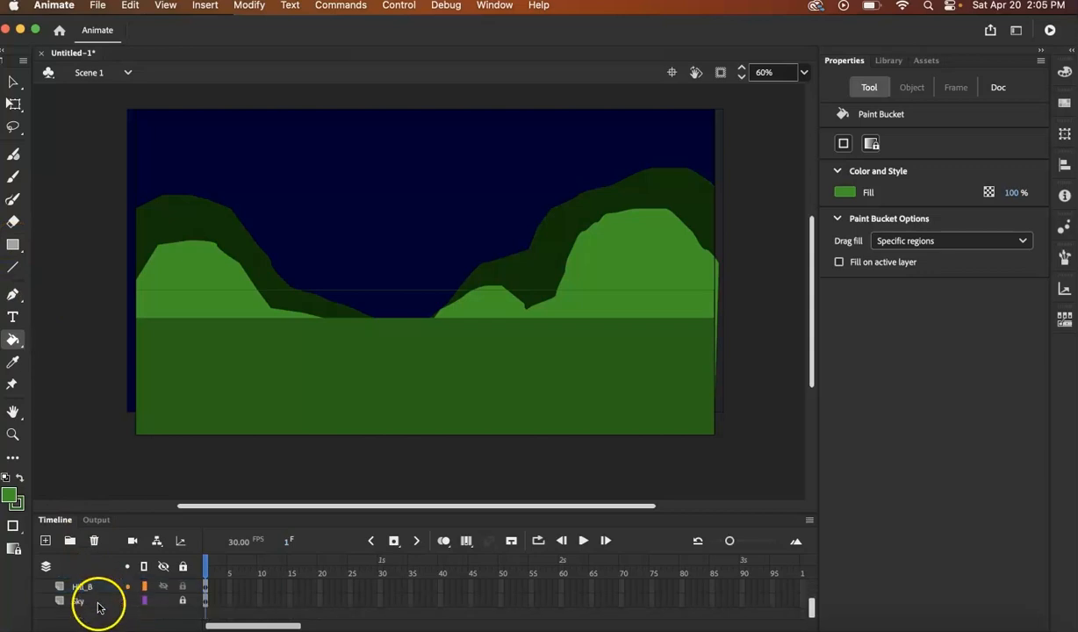
pyautogui.click(89, 604)
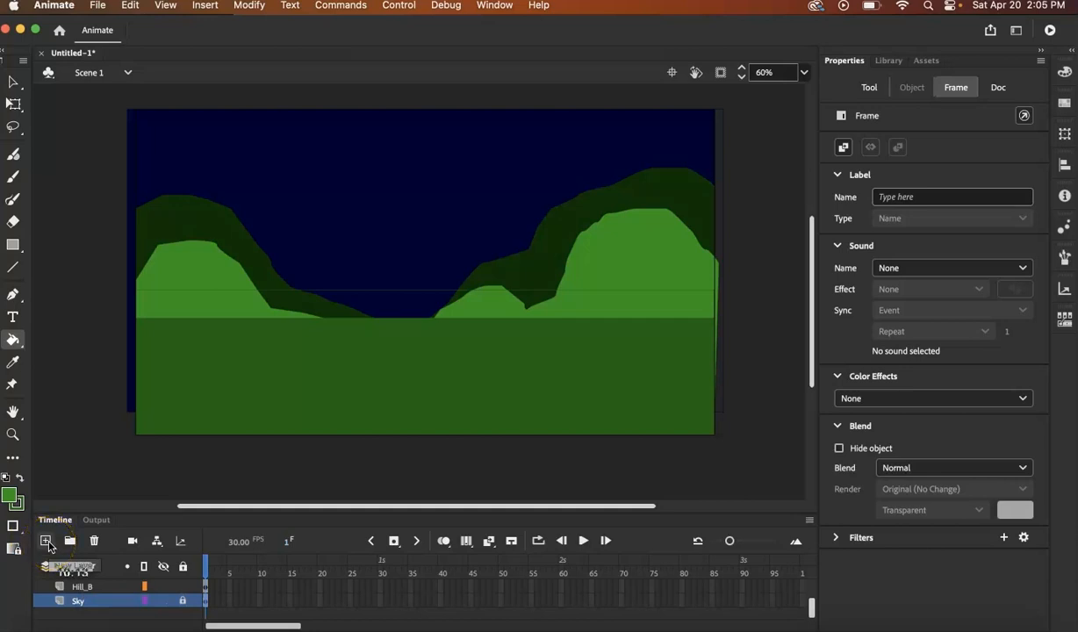
pyautogui.click(46, 540)
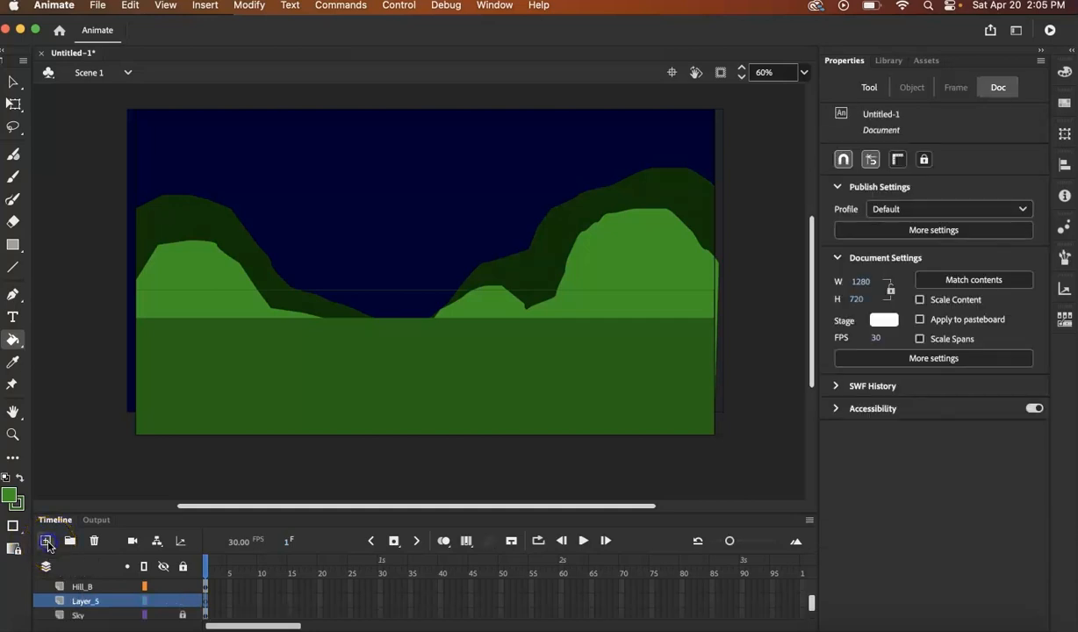
pyautogui.click(95, 604)
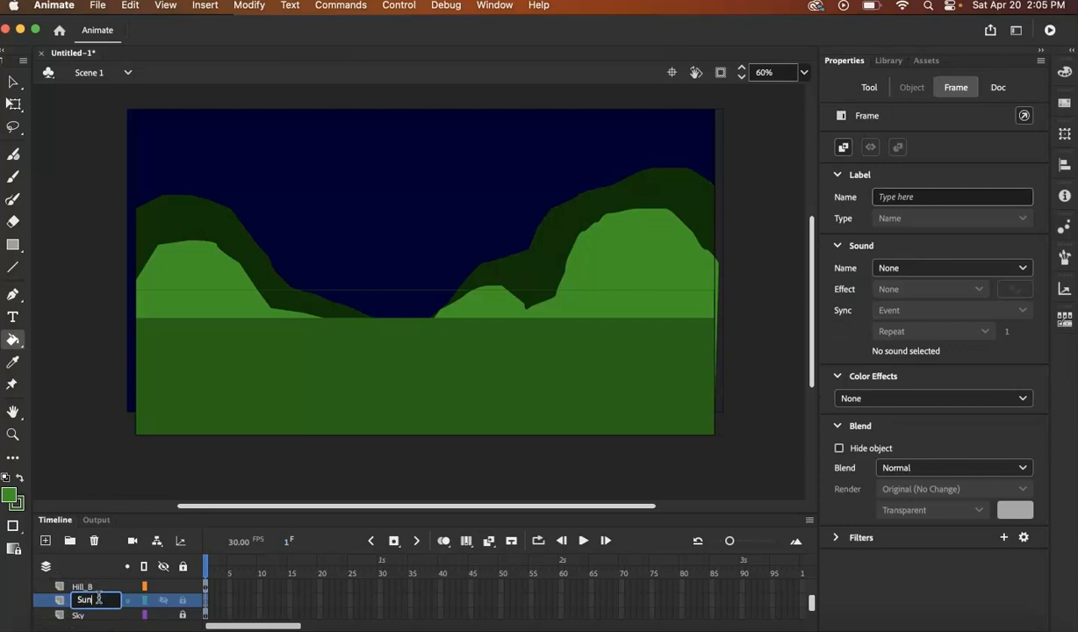
pyautogui.press('Return')
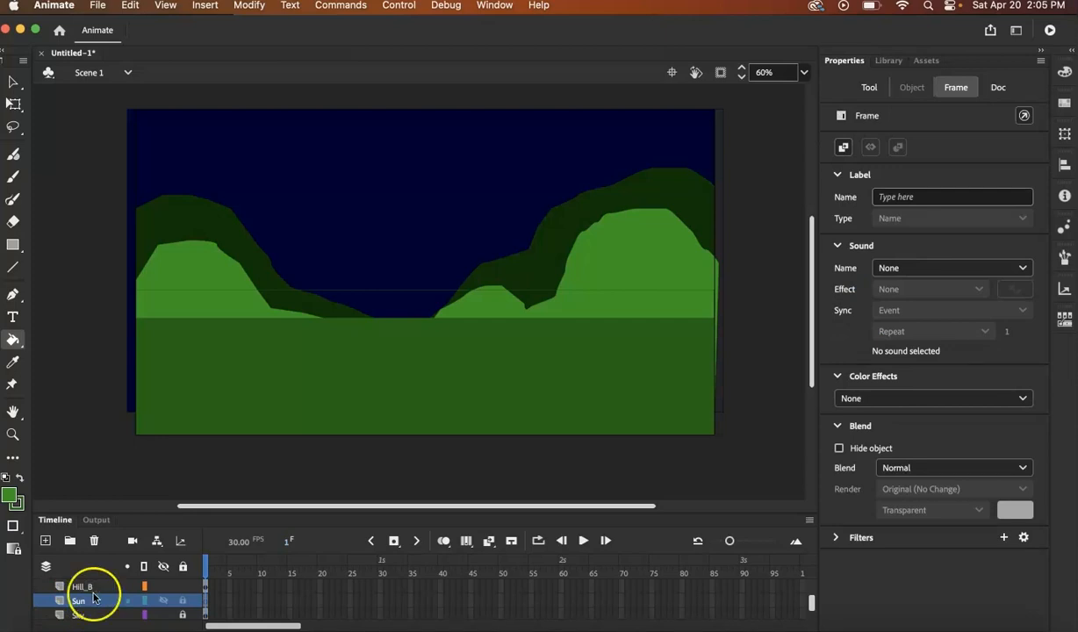
# - Lock the Hill_A and Hill_B layers, leaving the Sun layer editable
pyautogui.scroll(-1, 179, 602)
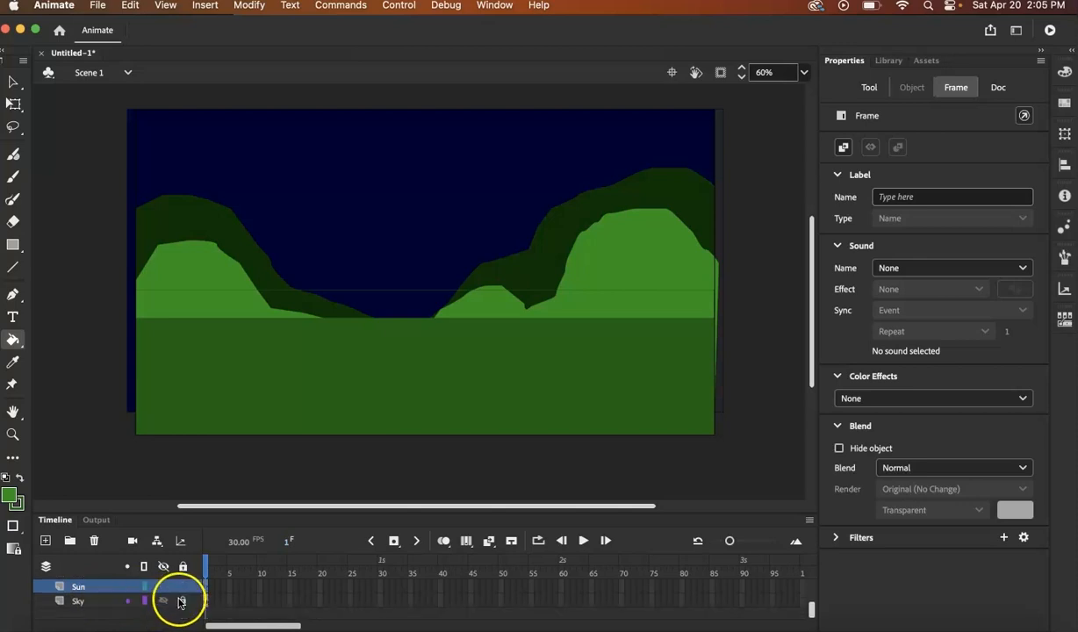
pyautogui.scroll(2, 180, 602)
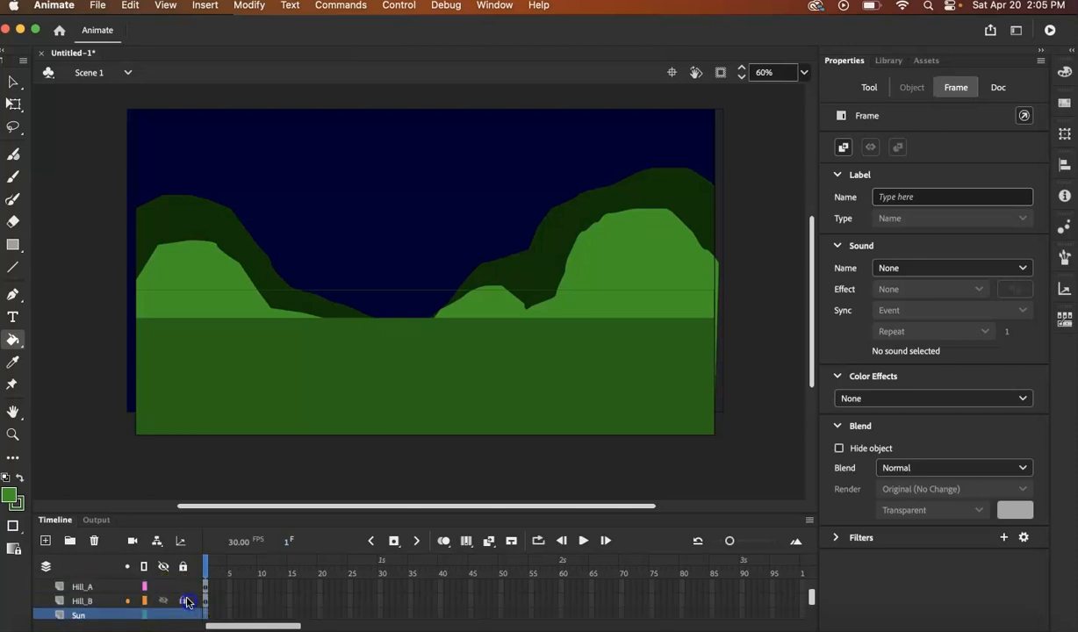
pyautogui.scroll(-1, 183, 593)
pyautogui.scroll(2, 184, 595)
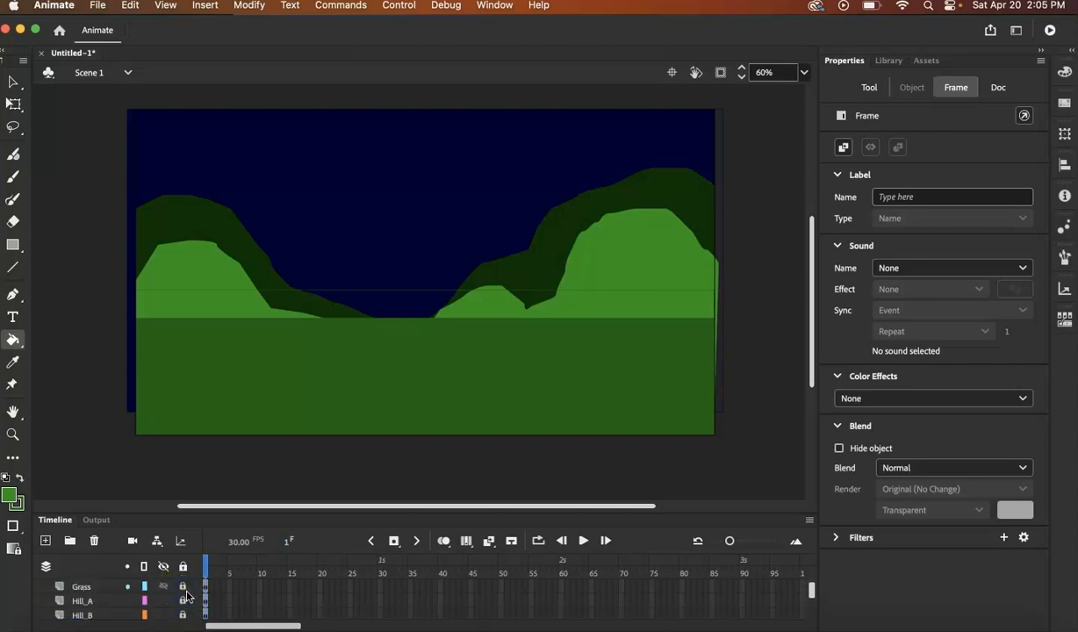
pyautogui.scroll(-2, 187, 599)
pyautogui.click(165, 567)
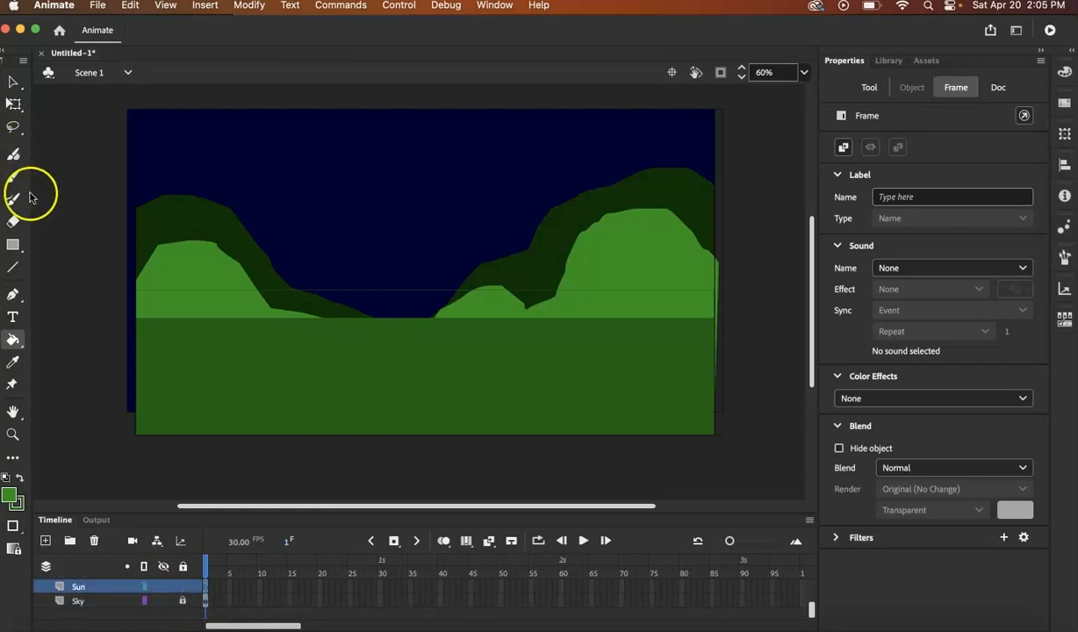
# - Draw a circle about 270 px wide with yellow fill and stroke in the sky between the hills on the Sun layer
pyautogui.click(13, 244)
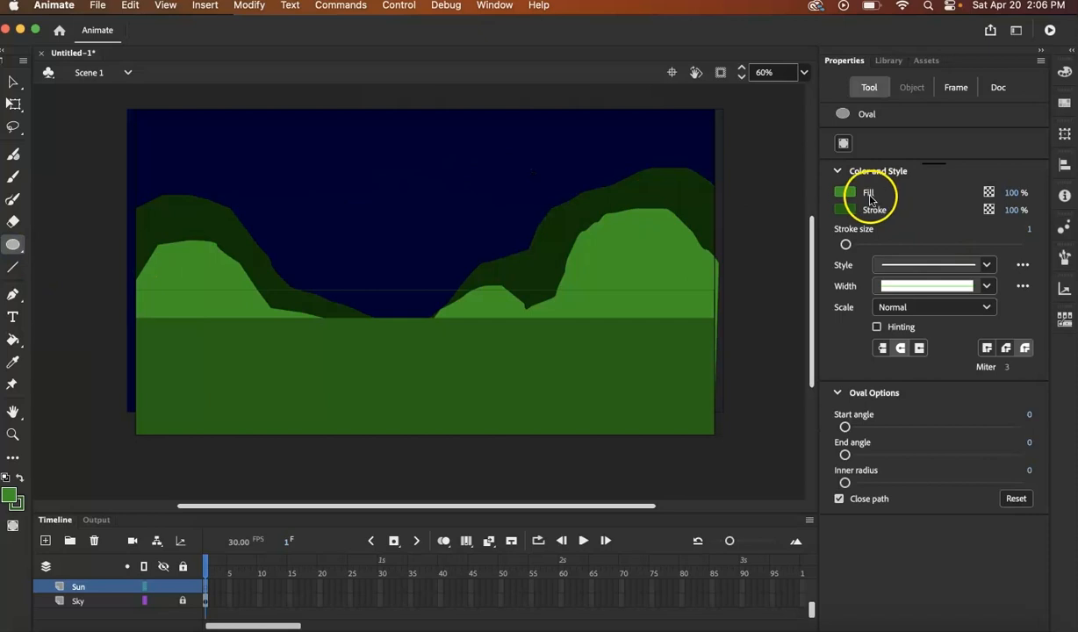
pyautogui.click(852, 195)
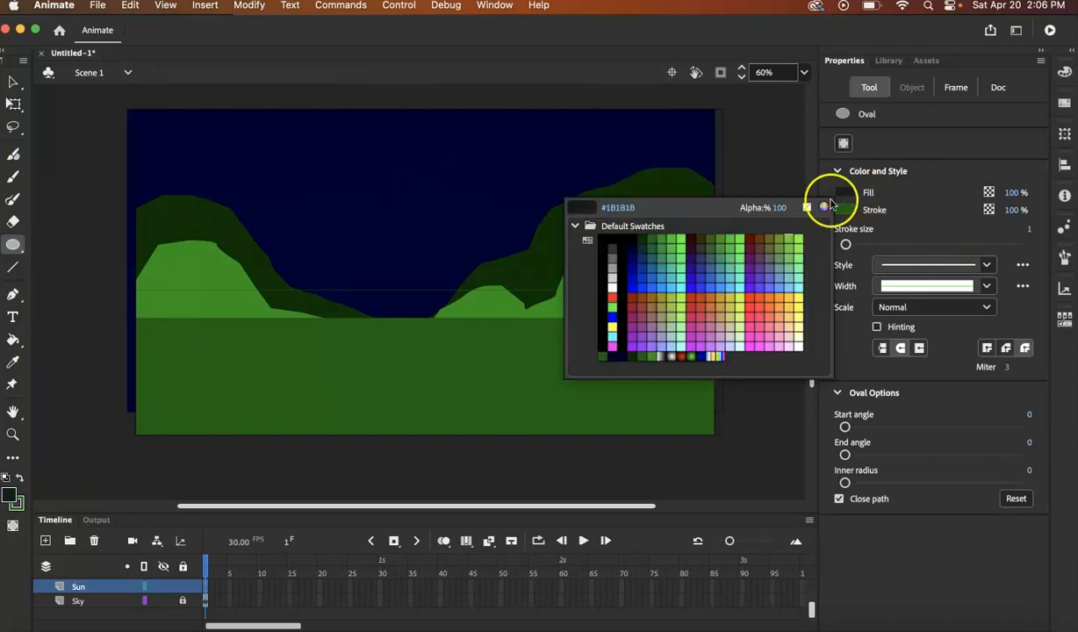
pyautogui.click(614, 325)
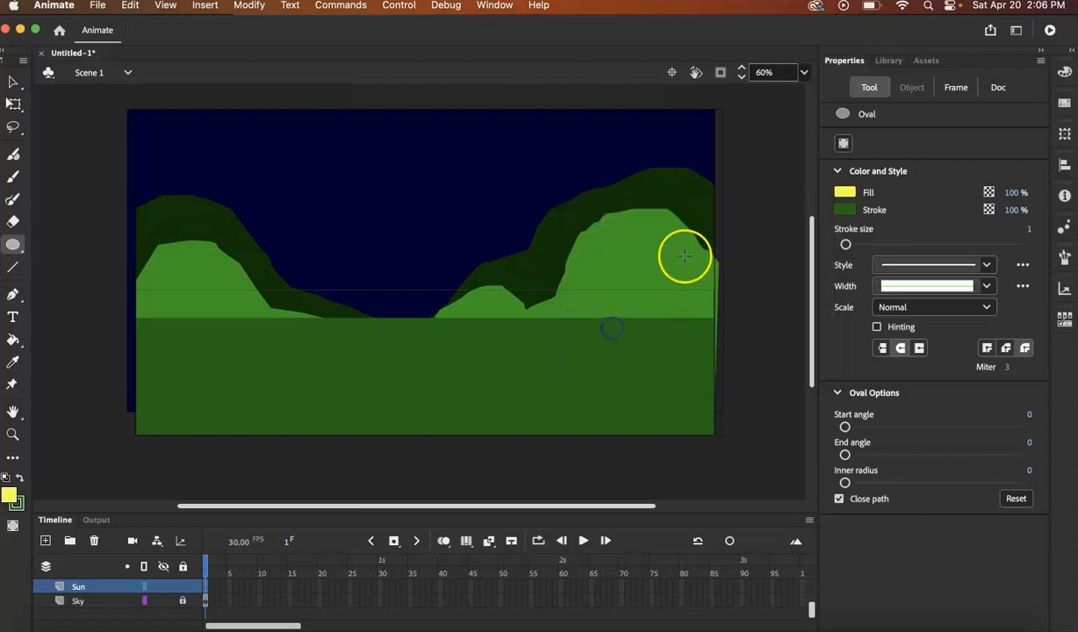
pyautogui.click(845, 209)
pyautogui.click(613, 342)
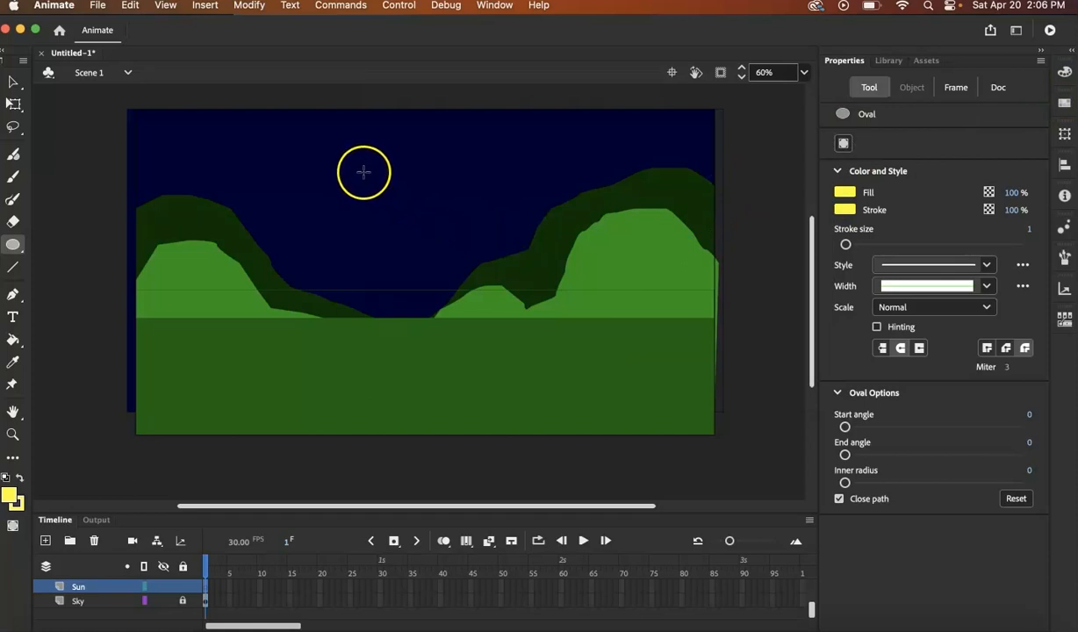
pyautogui.moveTo(362, 178); pyautogui.dragTo(486, 251)
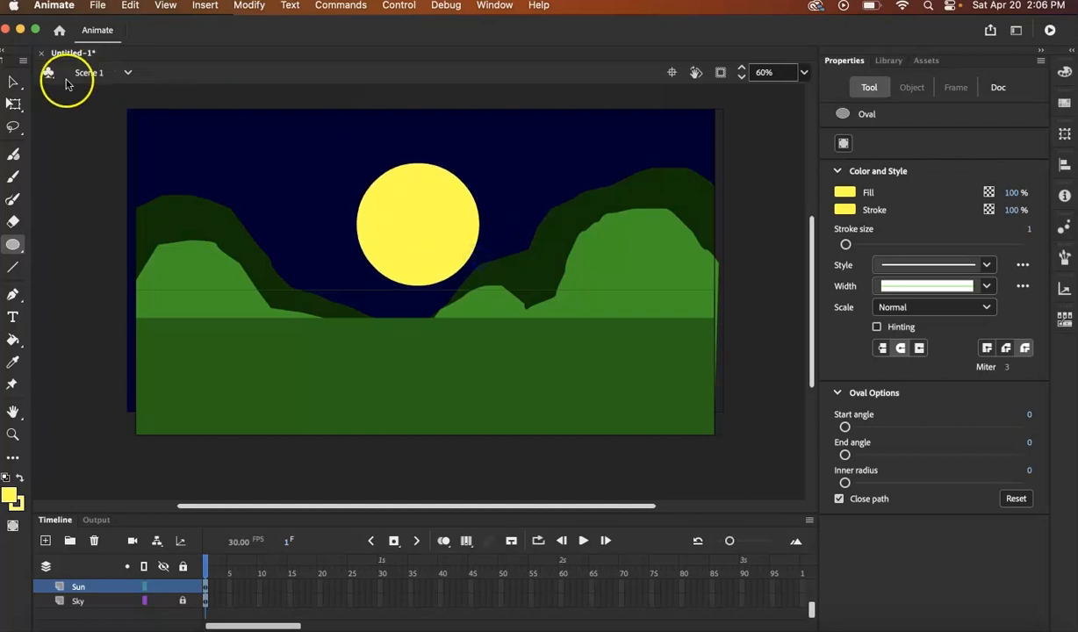
# - Select the sun's fill with Free Transform and move it off its outline, down behind the hills
pyautogui.click(14, 104)
pyautogui.click(431, 234)
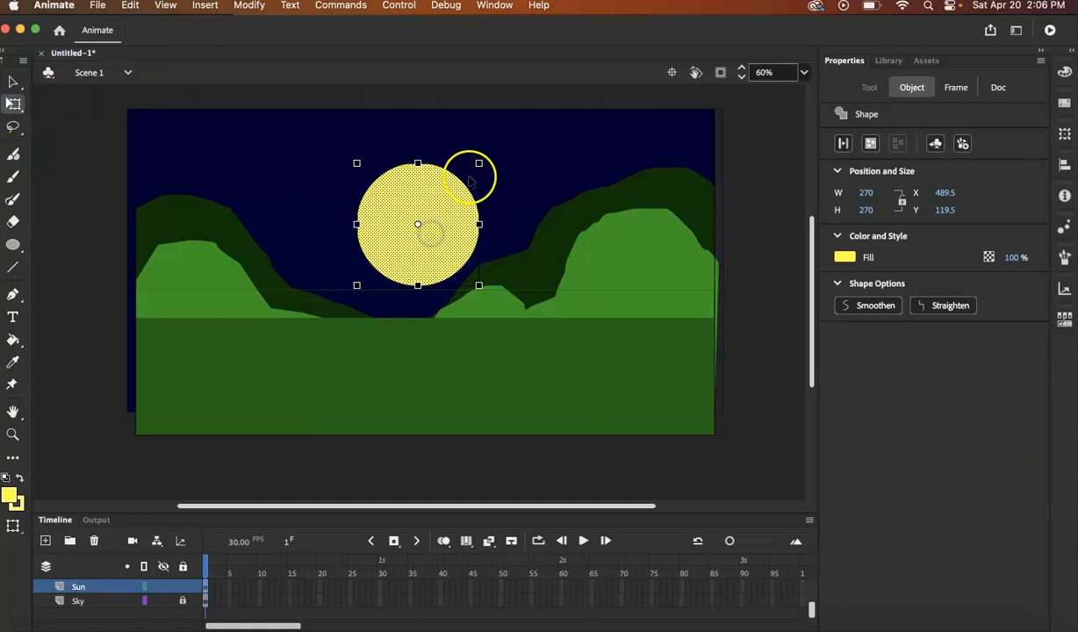
pyautogui.moveTo(478, 163)
pyautogui.mouseDown()
pyautogui.moveTo(467, 177)
pyautogui.moveTo(481, 167)
pyautogui.mouseUp()
pyautogui.click(466, 180)
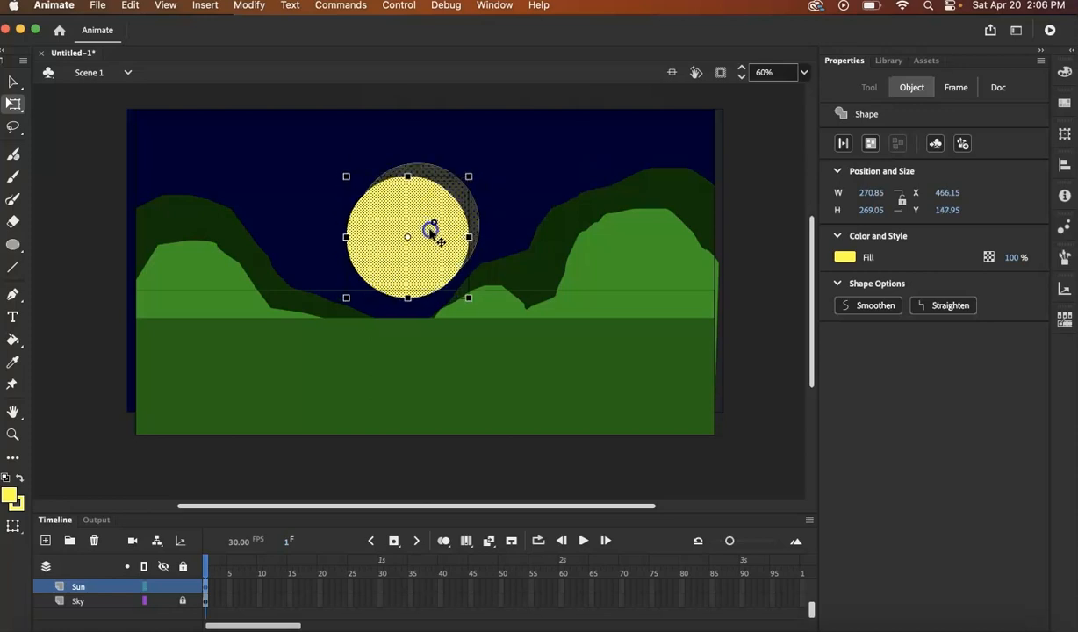
pyautogui.moveTo(433, 233); pyautogui.dragTo(400, 272)
# - Cut the leftover yellow outline of the circle from the Sun layer
pyautogui.click(471, 200)
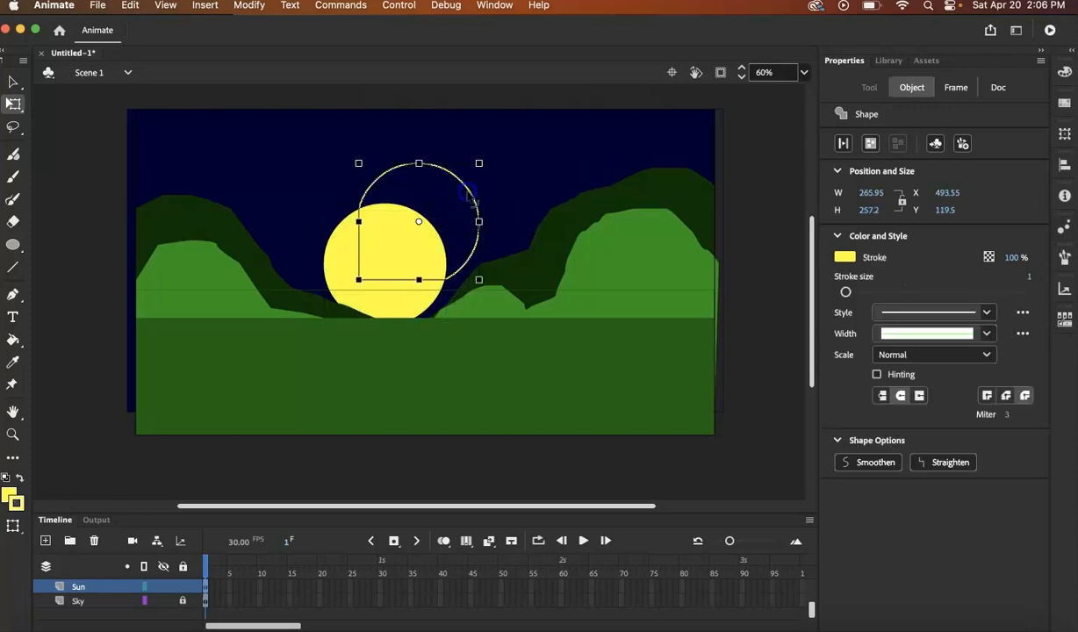
pyautogui.rightClick(470, 193)
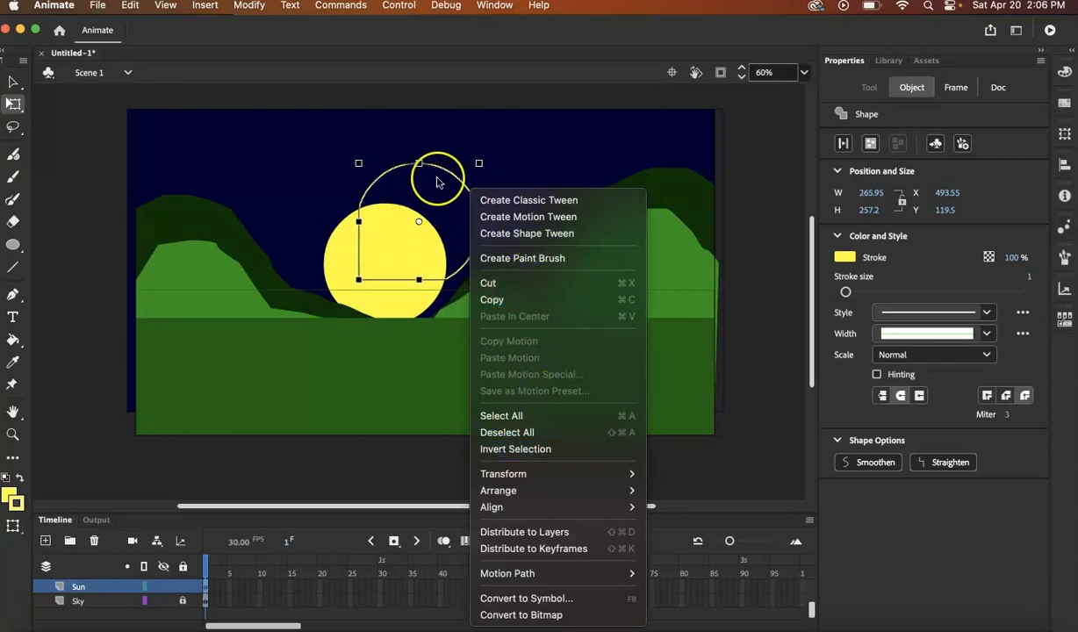
pyautogui.click(516, 283)
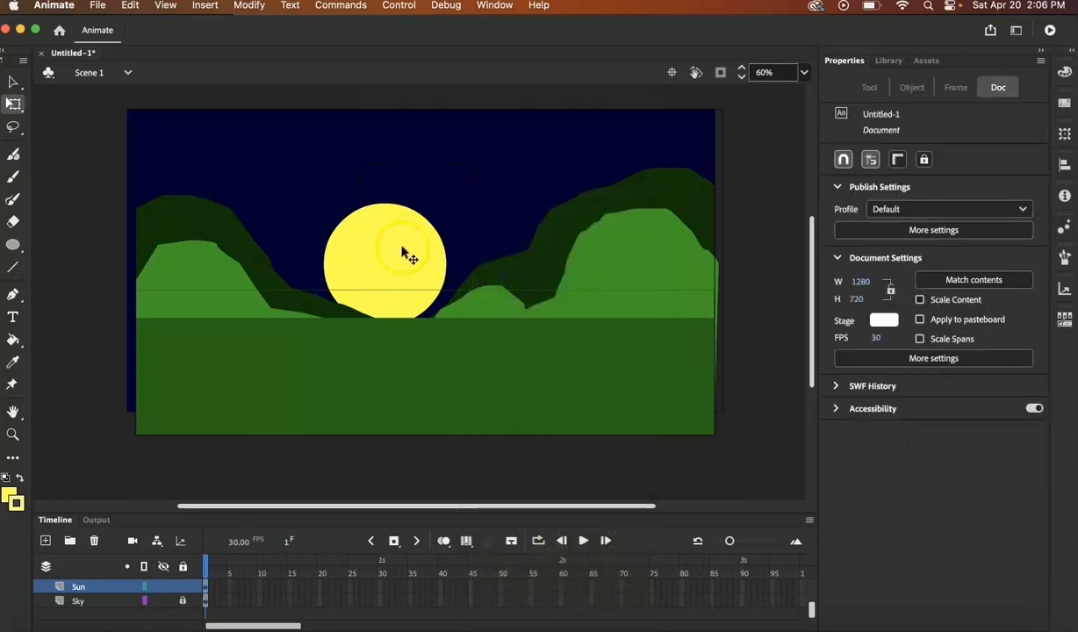
# - Move the sun up between the hills and shrink it to about 257 by 249 px
pyautogui.click(397, 242)
pyautogui.moveTo(390, 236); pyautogui.dragTo(415, 203)
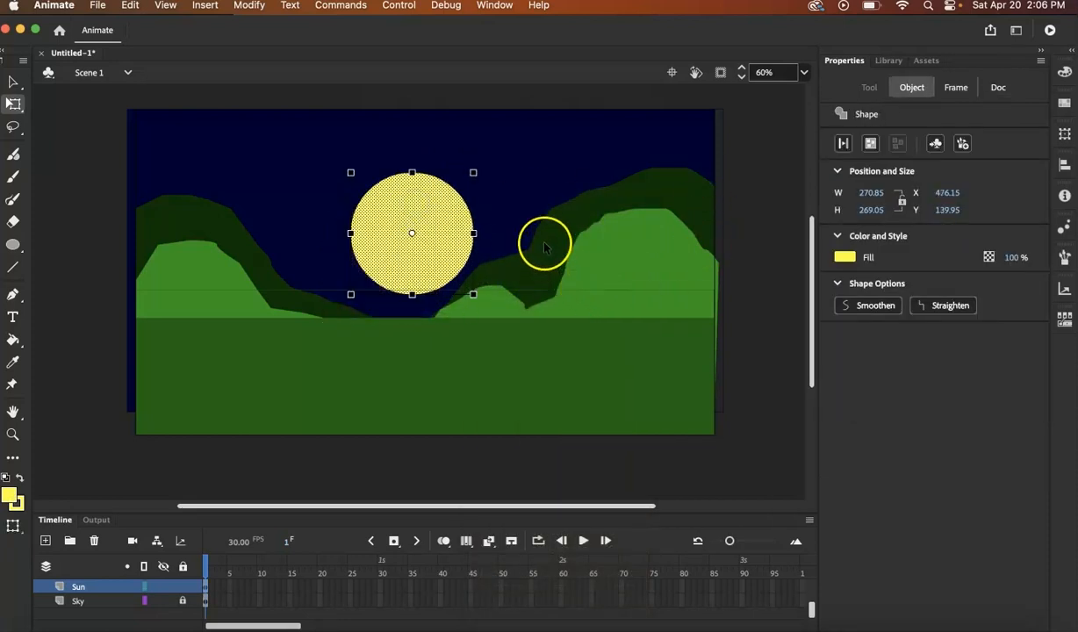
pyautogui.moveTo(474, 173); pyautogui.dragTo(470, 177)
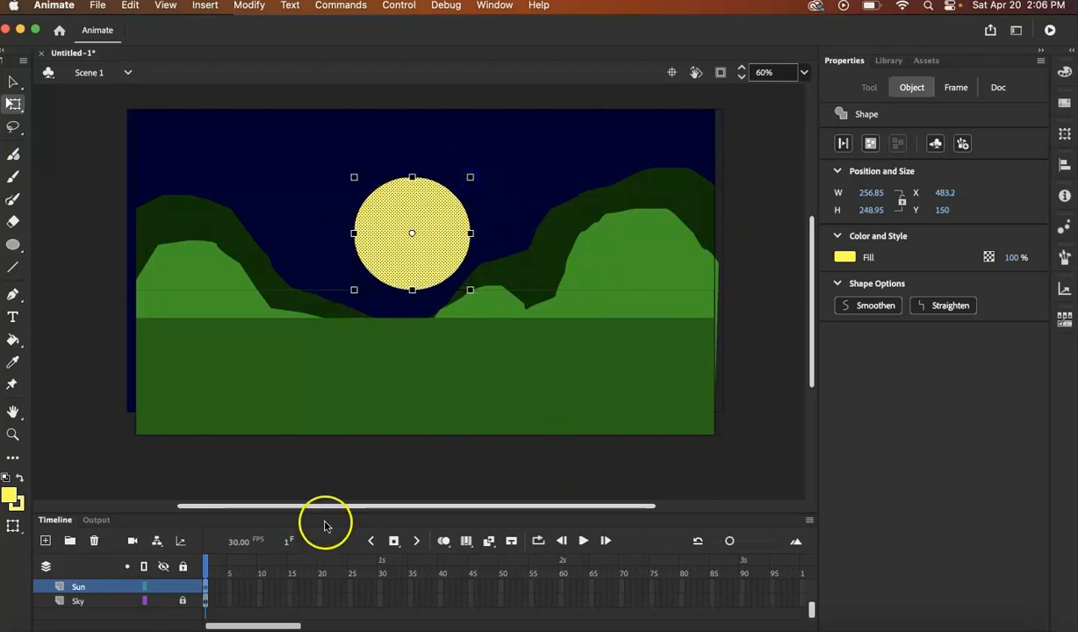